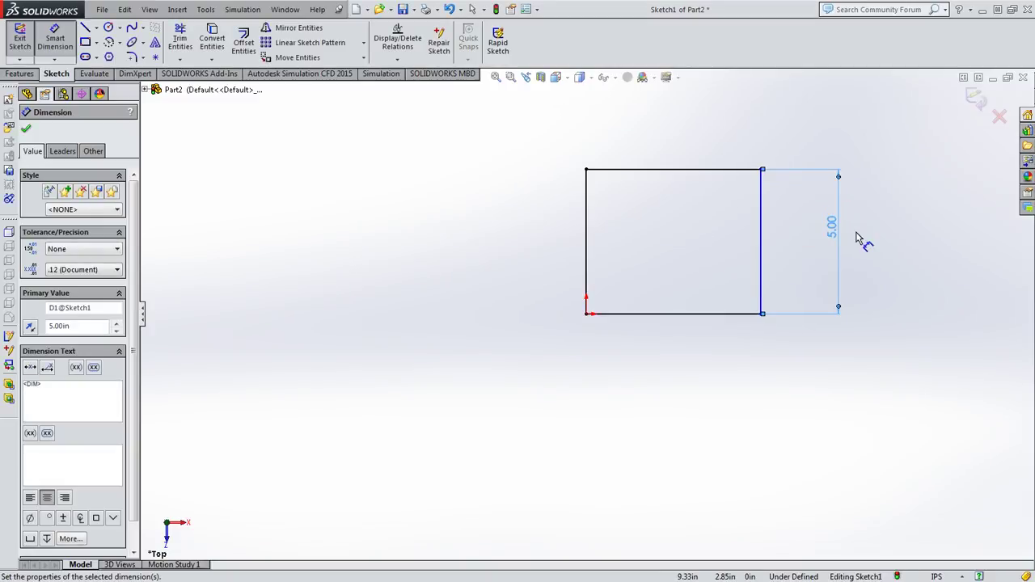
Dimension the lower horizontal edge of the rectangle and set its length to 5 in.
{"action": "left_click", "coordinate": [677, 314]}
{"action": "left_click", "coordinate": [668, 355]}
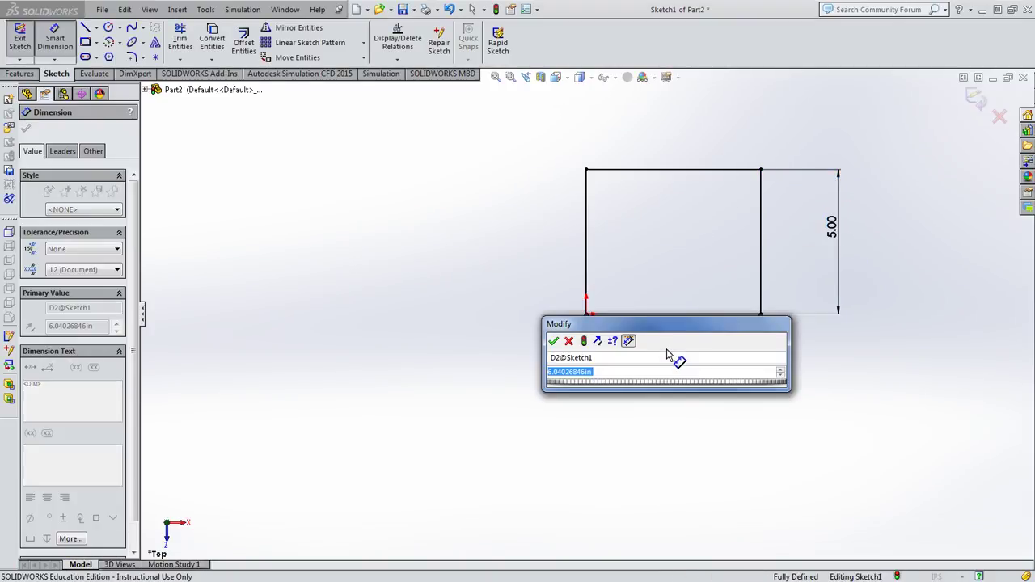
{"action": "type", "text": "5"}
{"action": "key", "text": "Return"}
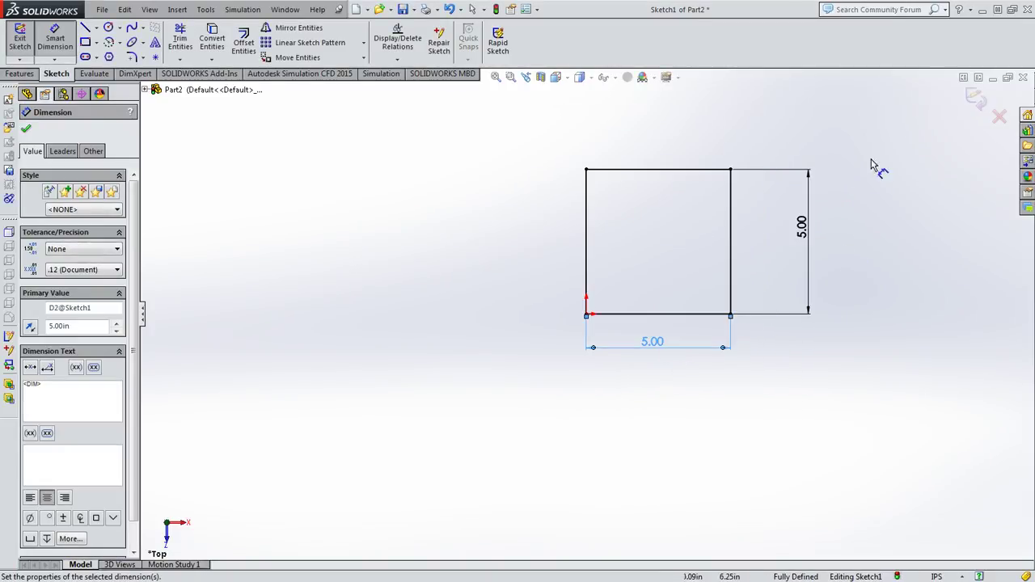
Finish the square sketch and extrude it to a blind depth of 5 in to form a cube.
{"action": "left_click", "coordinate": [979, 99]}
{"action": "type", "text": "e"}
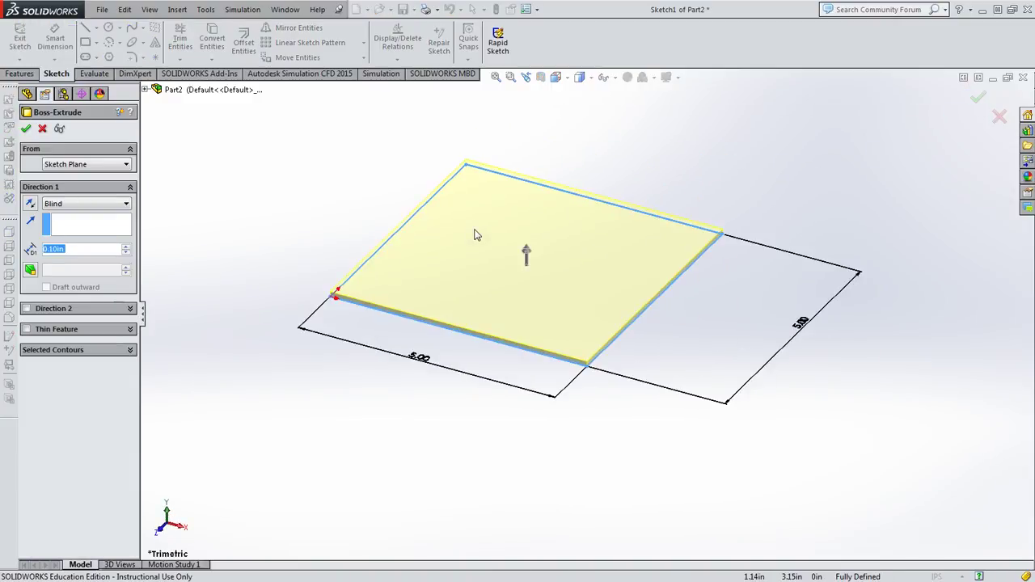
{"action": "type", "text": "5"}
{"action": "key", "text": "Return"}
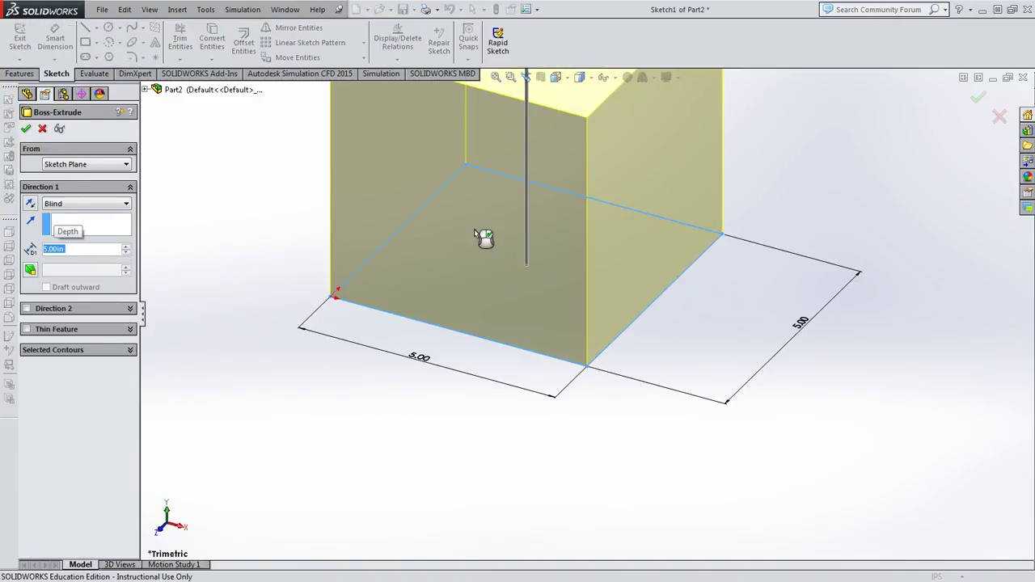
{"action": "key", "text": "Return"}
{"action": "scroll", "coordinate": [658, 270], "scroll_direction": "up", "scroll_amount": 4}
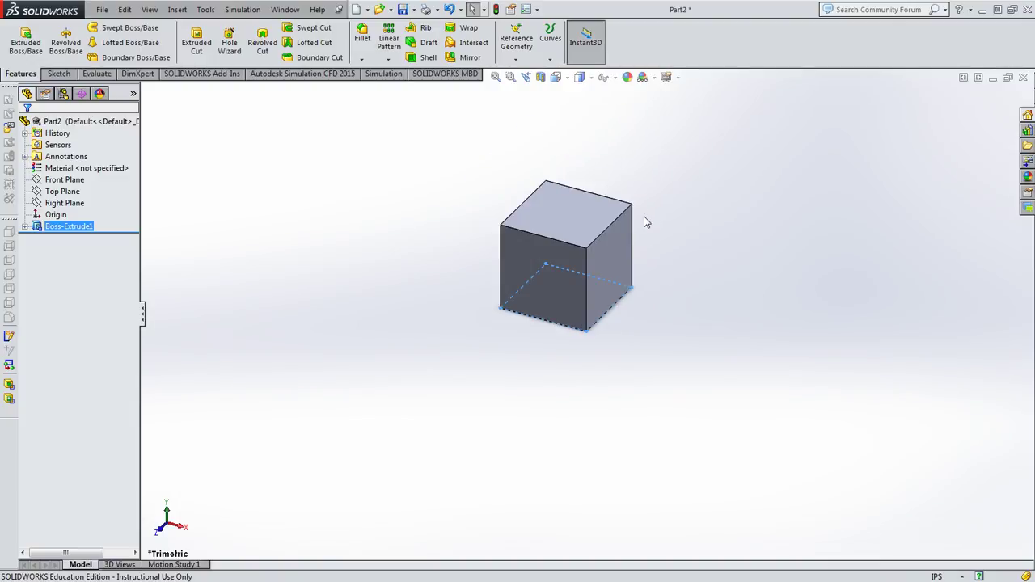
{"action": "scroll", "coordinate": [639, 211], "scroll_direction": "down", "scroll_amount": 4}
{"action": "left_click", "coordinate": [247, 326]}
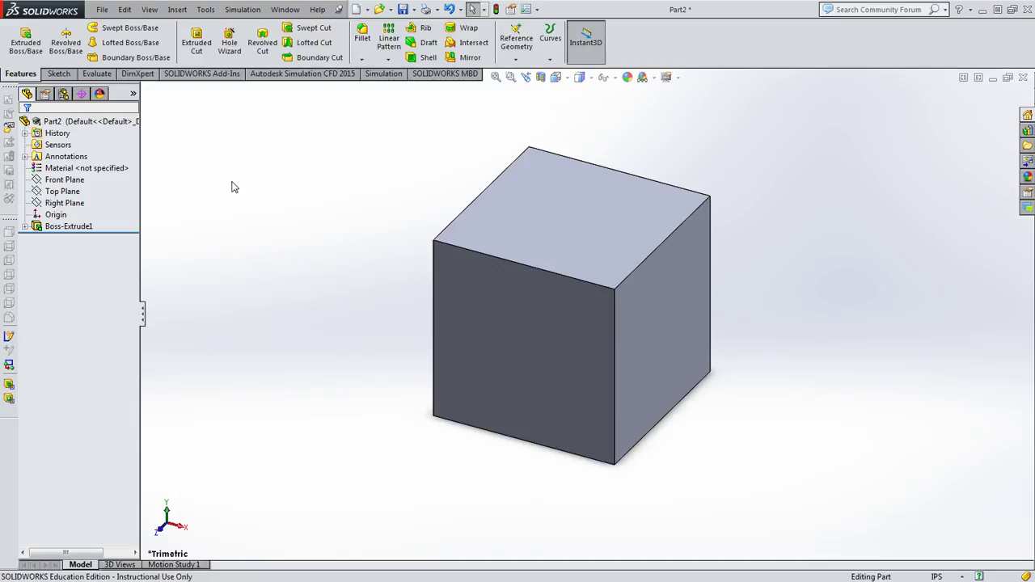
Start an Extruded Cut with a sketch on the cube's top face, viewed from the top.
{"action": "left_click", "coordinate": [198, 44]}
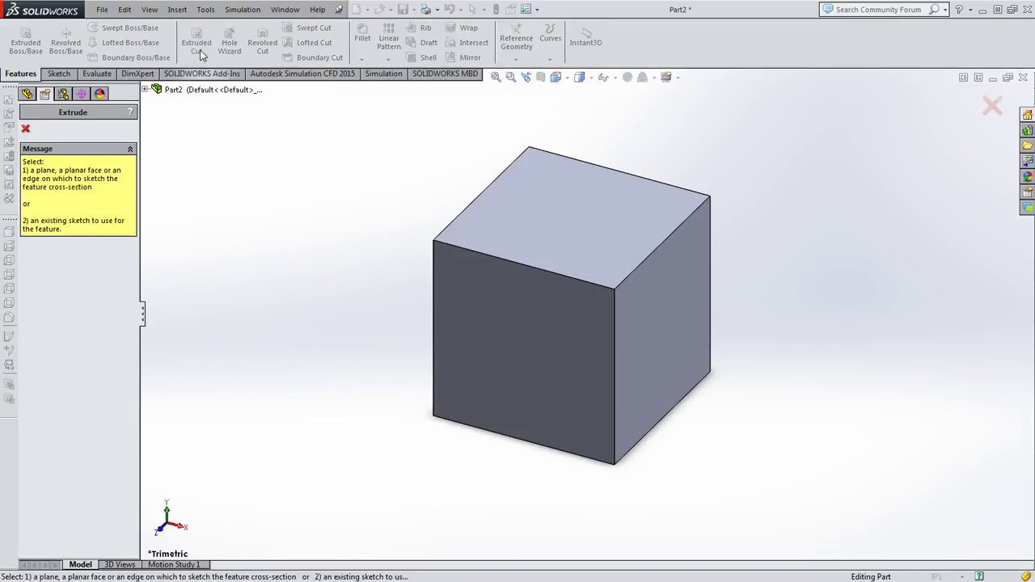
{"action": "left_click", "coordinate": [630, 253]}
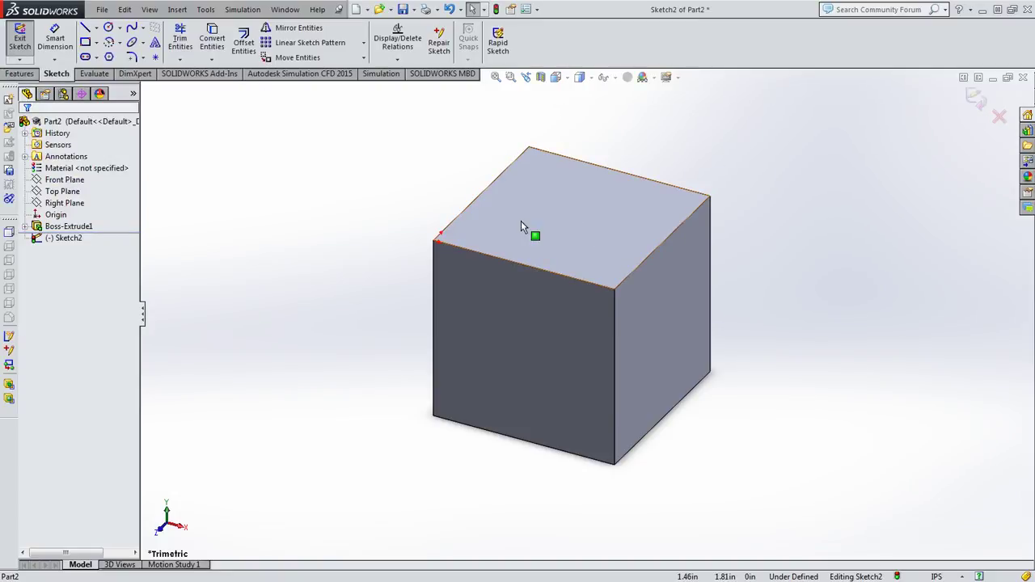
{"action": "key", "text": "space"}
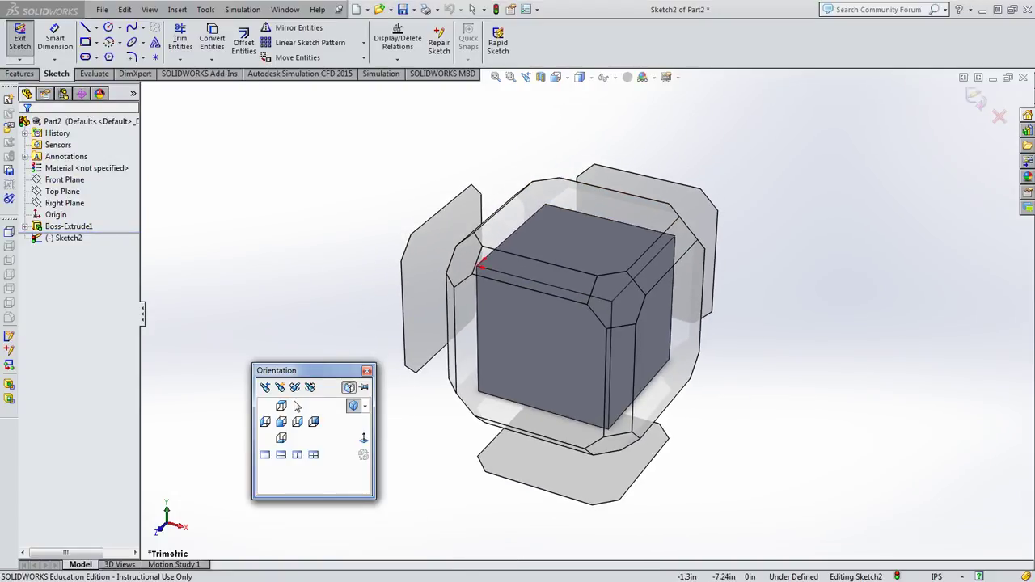
{"action": "left_click", "coordinate": [281, 406]}
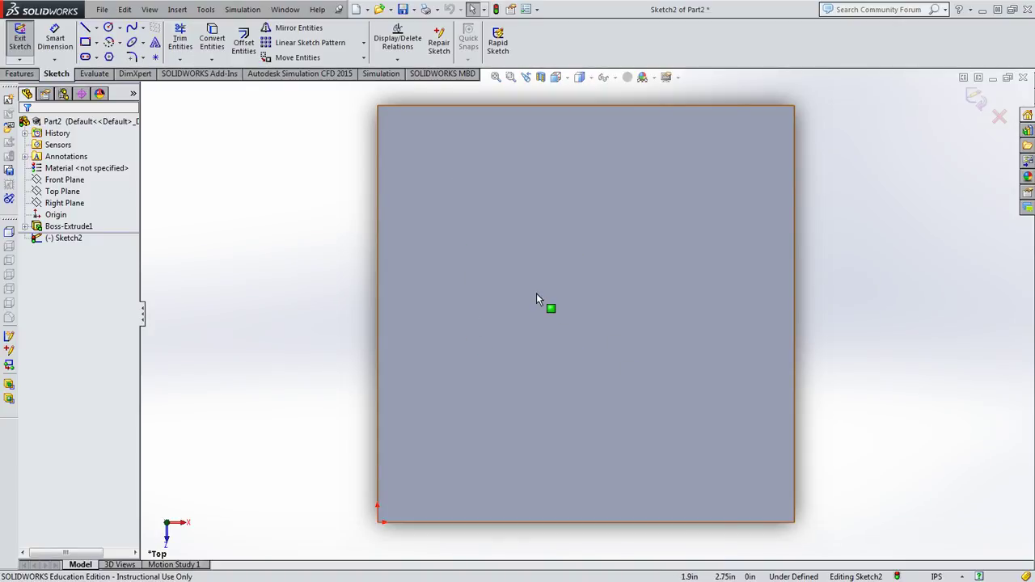
Draw a vertical centerline between the midpoints of the top face's upper and lower edges.
{"action": "left_click", "coordinate": [114, 30]}
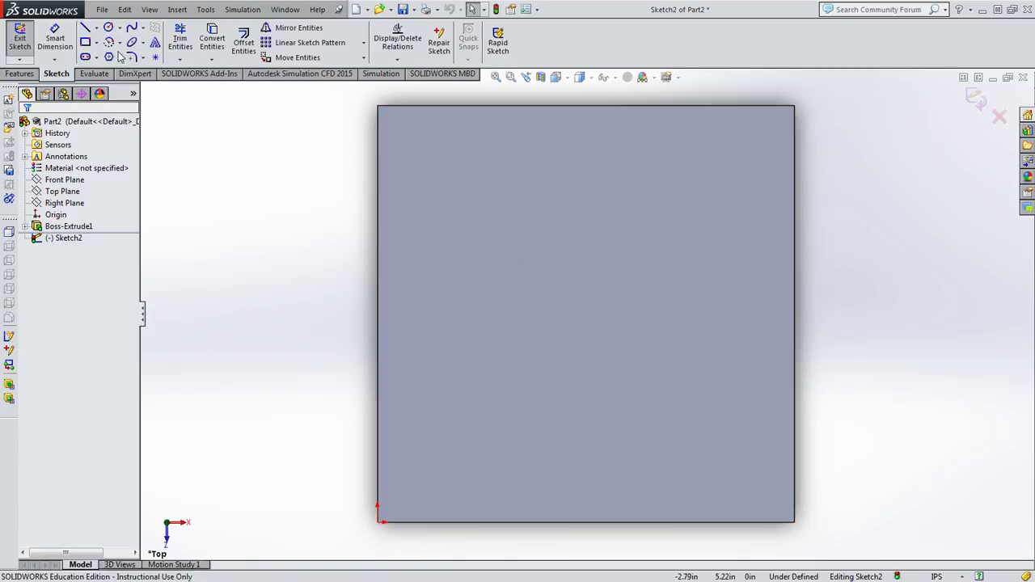
{"action": "left_click", "coordinate": [97, 28]}
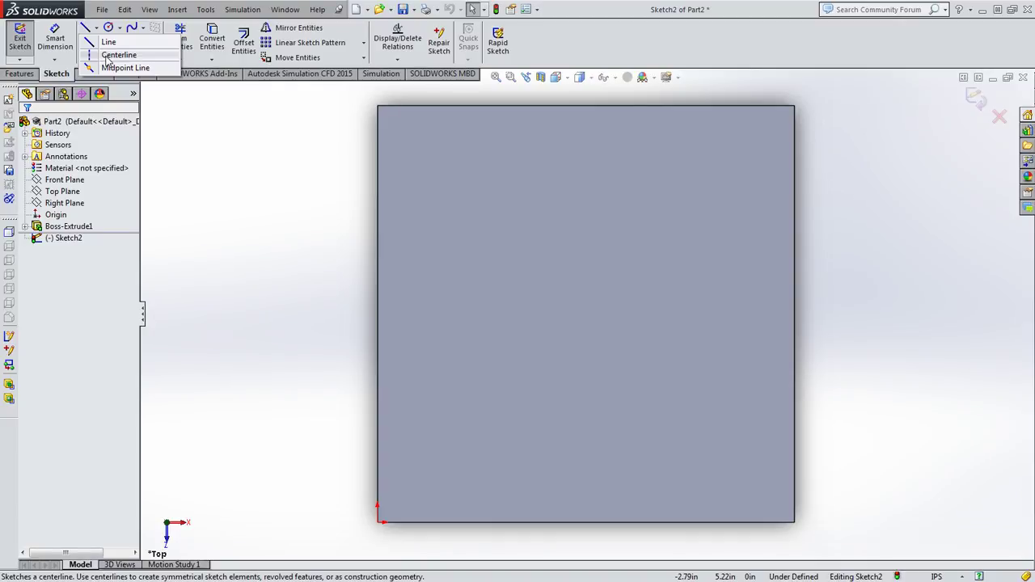
{"action": "left_click", "coordinate": [120, 55]}
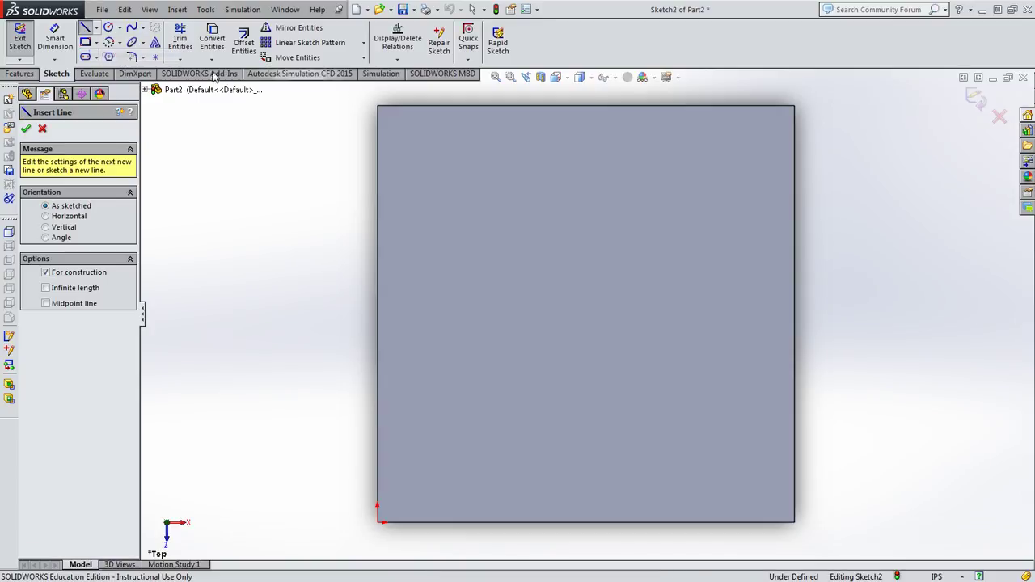
{"action": "left_click", "coordinate": [586, 106]}
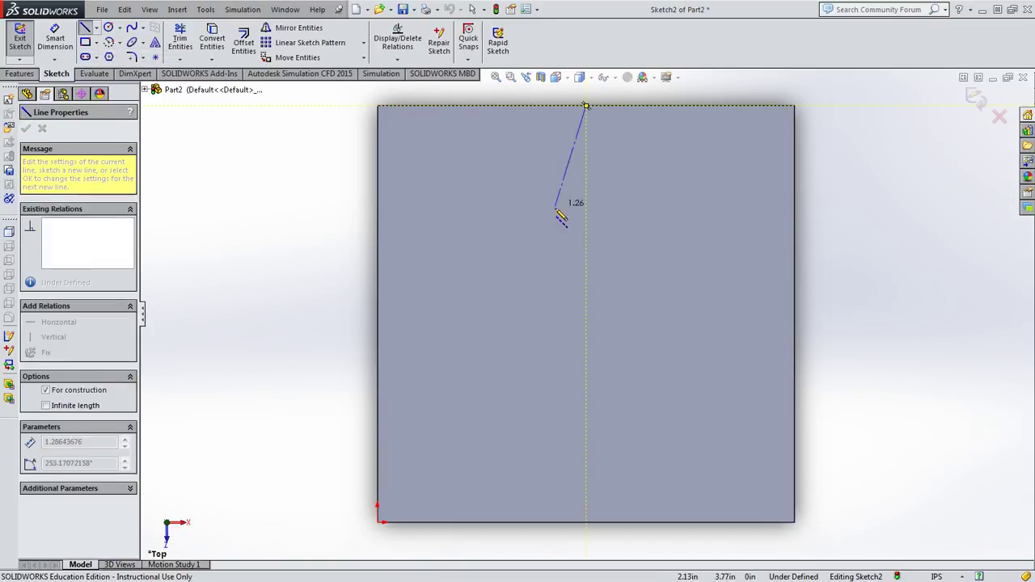
{"action": "left_click", "coordinate": [586, 521]}
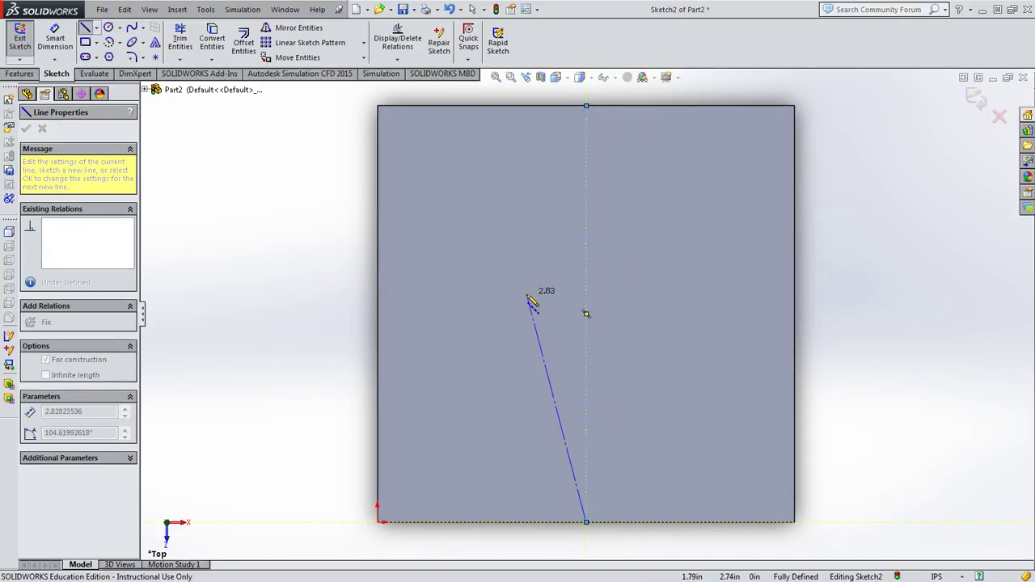
{"action": "key", "text": "Escape"}
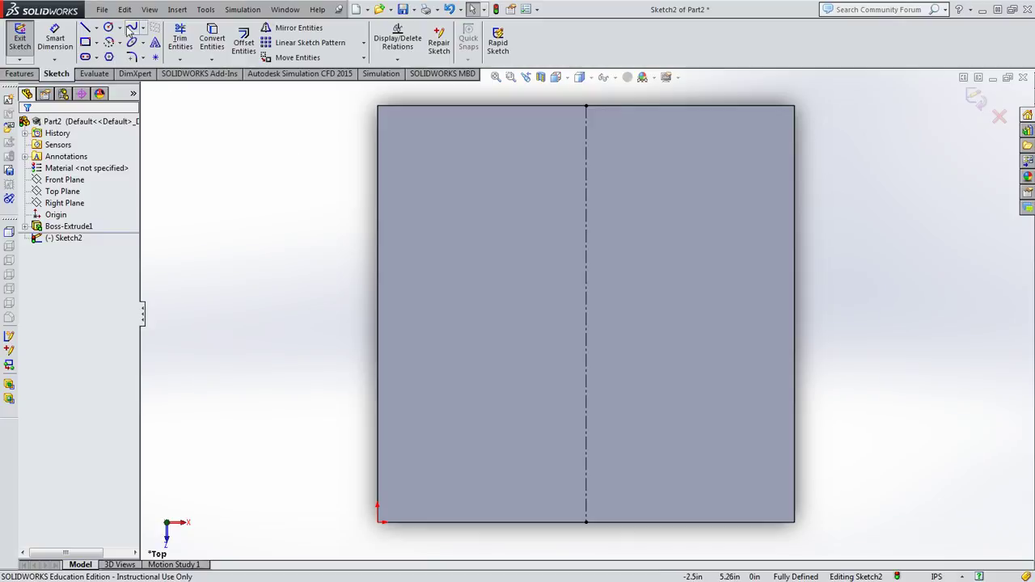
Draw a horizontal centerline between the midpoints of the face's left and right edges.
{"action": "left_click", "coordinate": [95, 27]}
{"action": "left_click", "coordinate": [113, 55]}
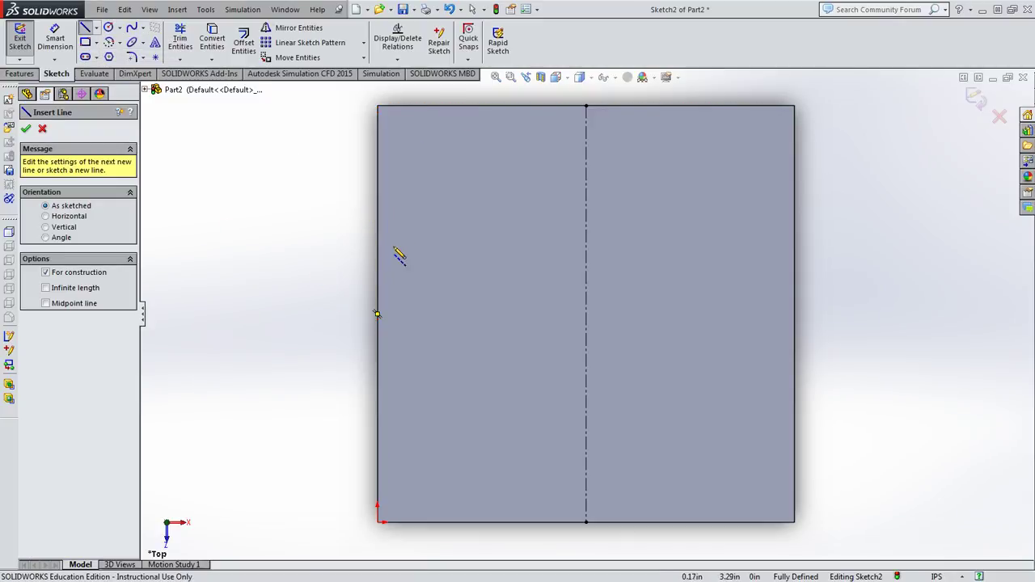
{"action": "left_click", "coordinate": [377, 313]}
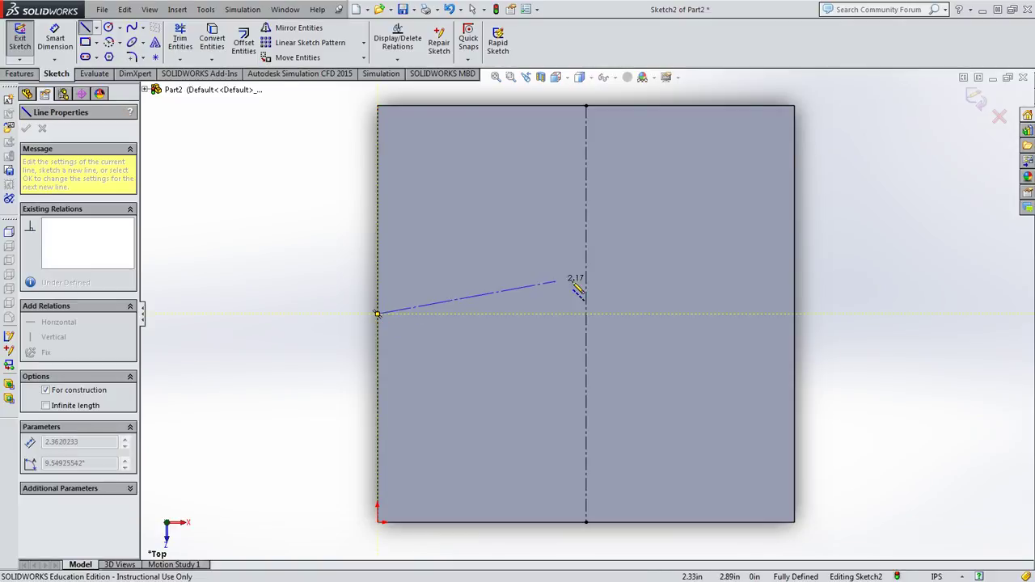
{"action": "left_click", "coordinate": [794, 314]}
{"action": "key", "text": "Escape"}
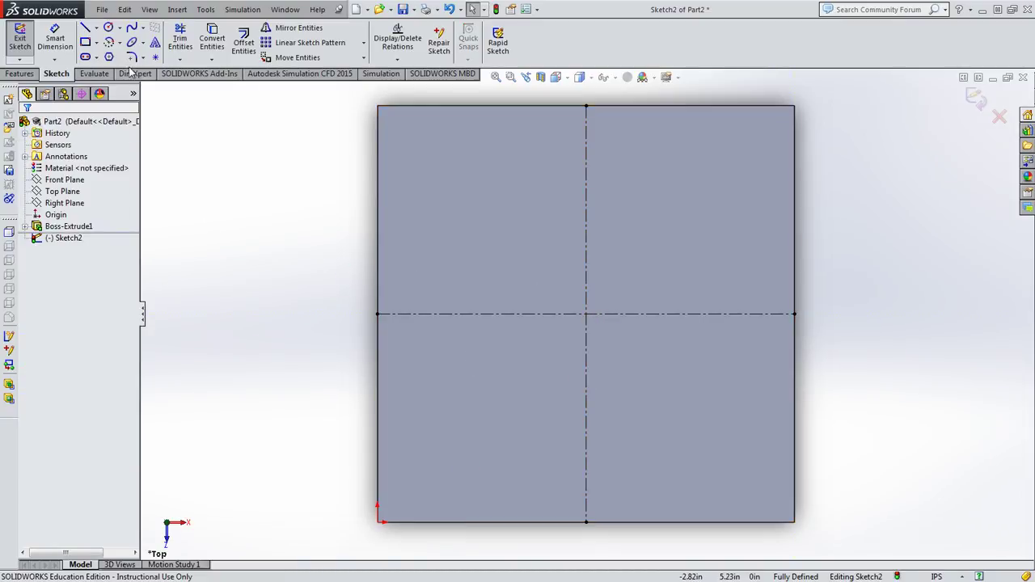
Sketch two concentric circles centered where the centerlines cross, about 2.9 in and 1.5 in in diameter.
{"action": "left_click", "coordinate": [119, 28]}
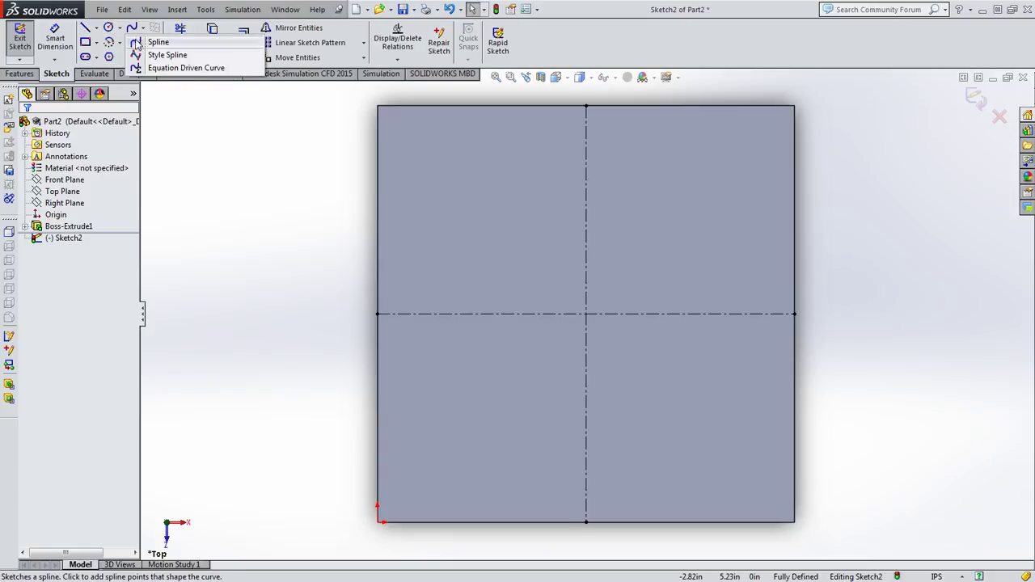
{"action": "left_click", "coordinate": [123, 43]}
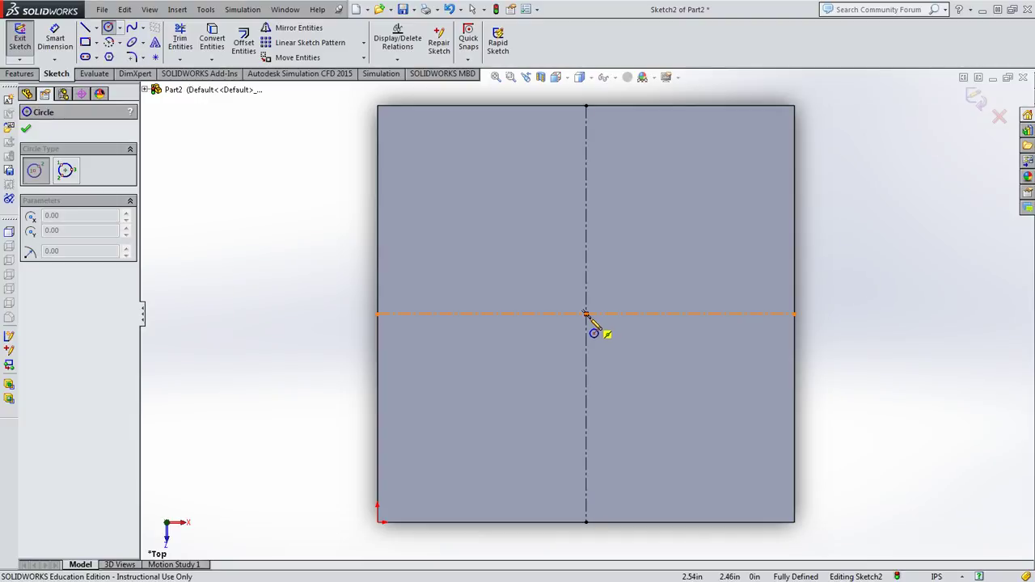
{"action": "left_click_drag", "start_coordinate": [585, 314], "coordinate": [672, 228]}
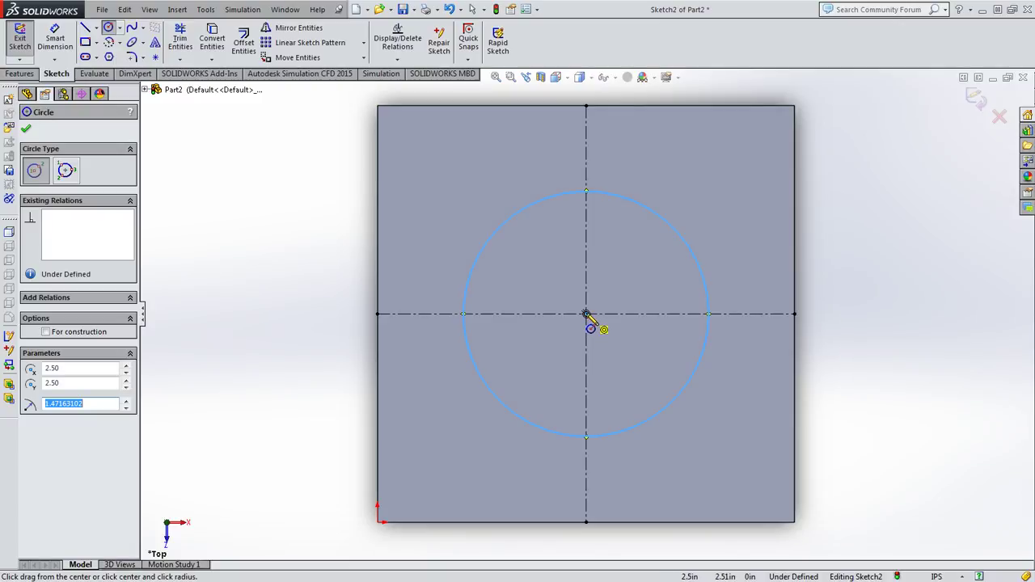
{"action": "left_click", "coordinate": [588, 314]}
{"action": "left_click", "coordinate": [640, 282]}
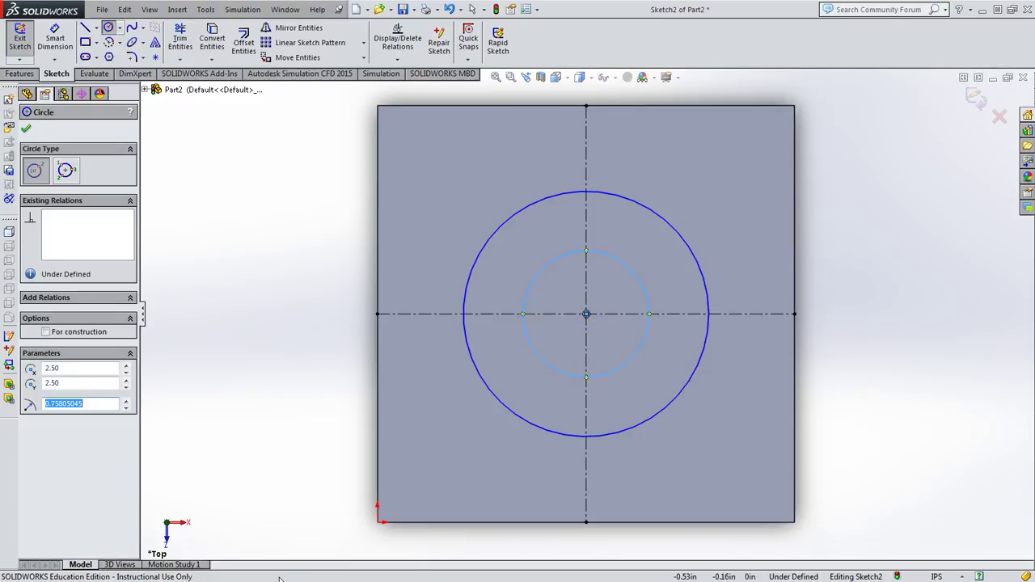
Dimension the outer circle's diameter and set it to 5 in.
{"action": "left_click", "coordinate": [55, 40]}
{"action": "left_click", "coordinate": [583, 194]}
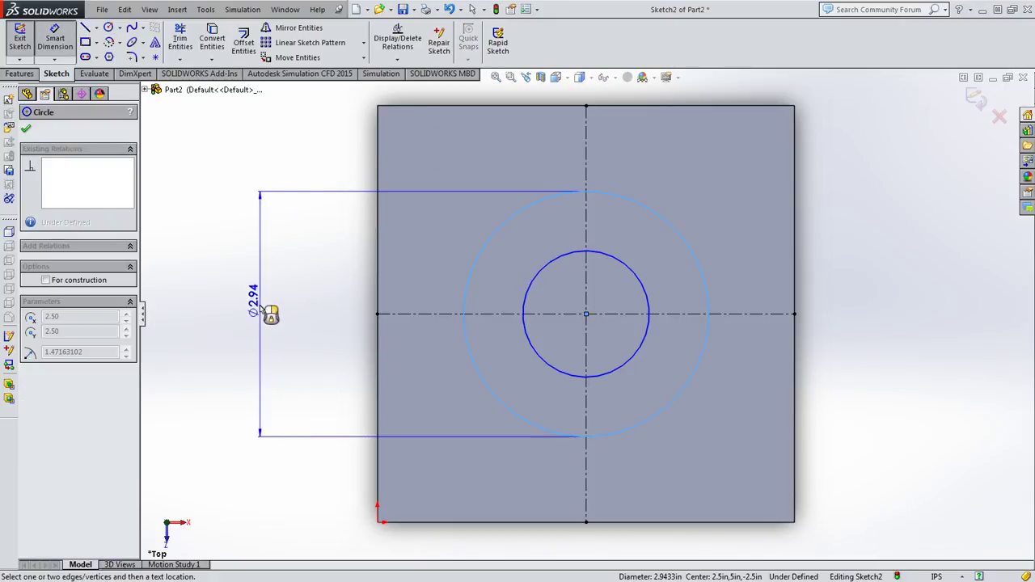
{"action": "left_click", "coordinate": [260, 311]}
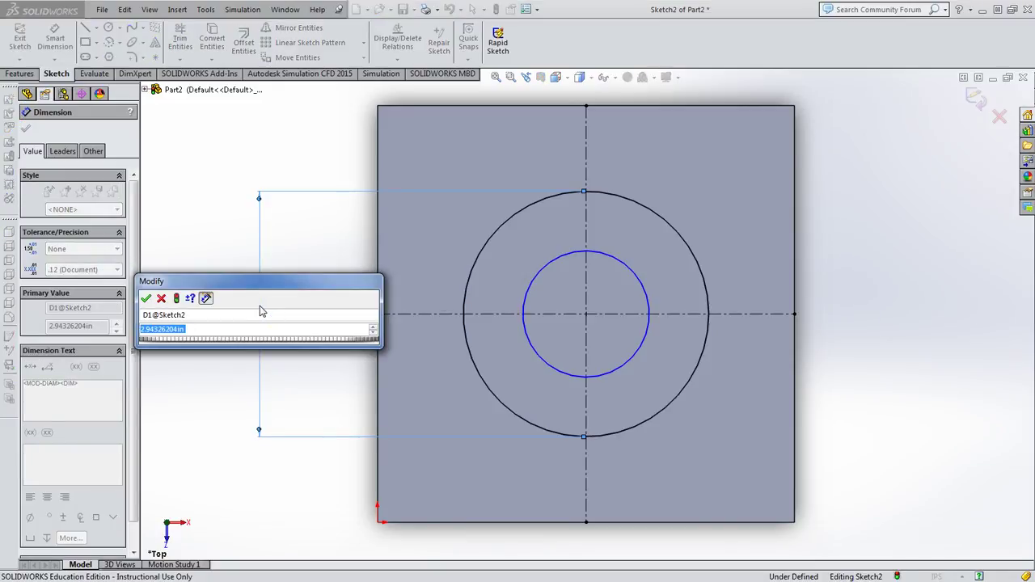
{"action": "type", "text": "5"}
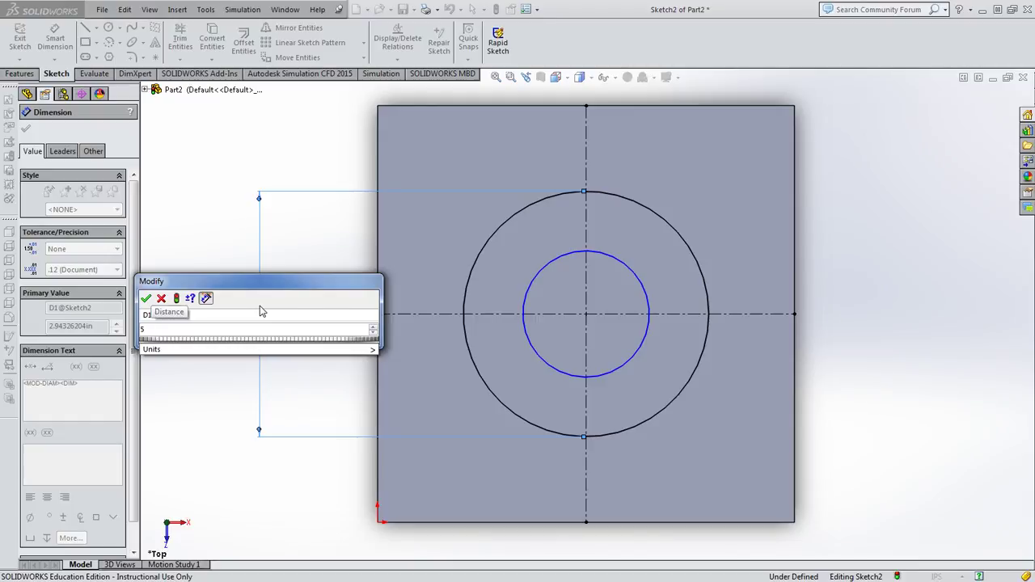
{"action": "key", "text": "Return"}
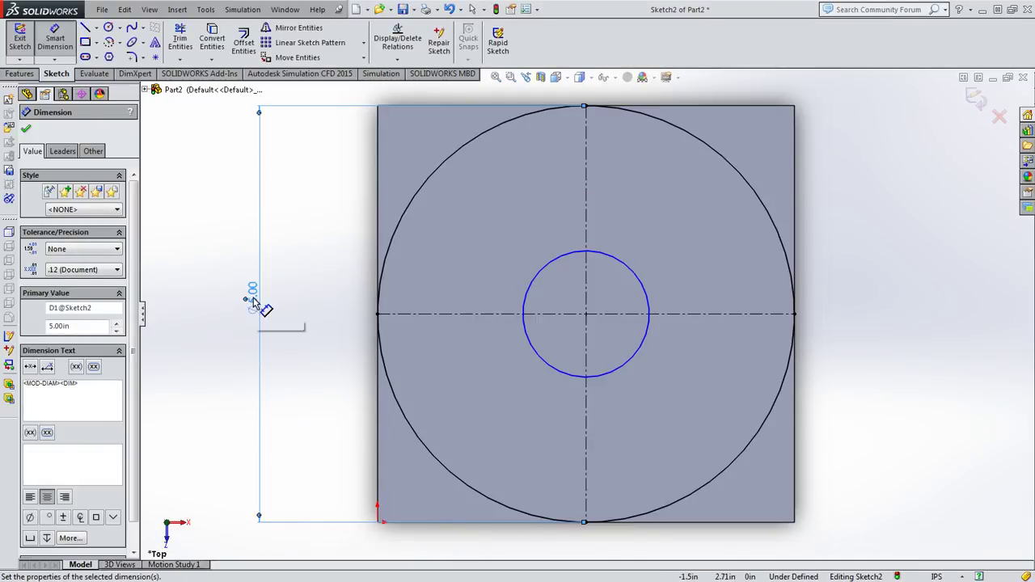
Change the outer circle's diameter to 4 in.
{"action": "double_click", "coordinate": [254, 302]}
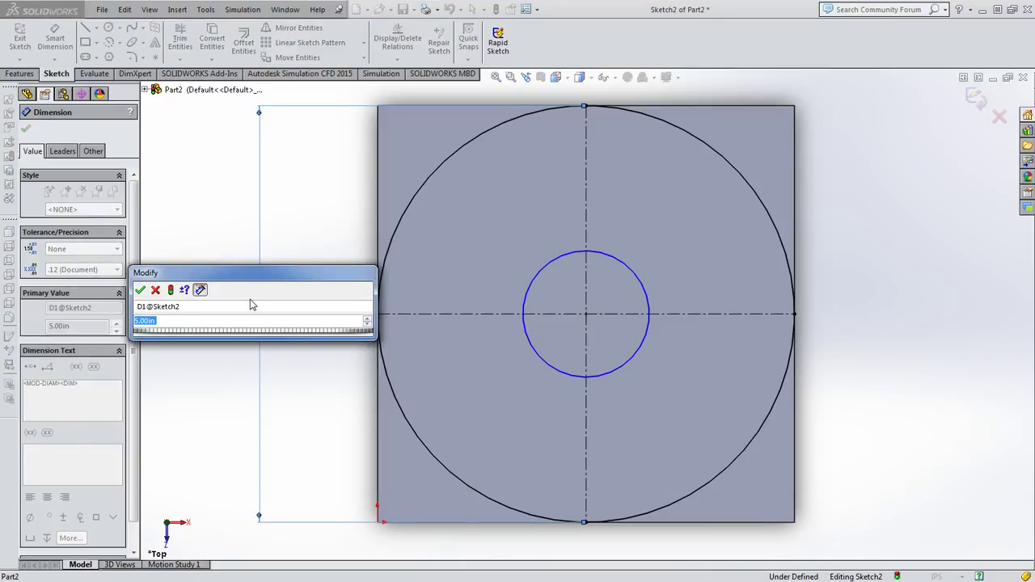
{"action": "type", "text": "4"}
{"action": "key", "text": "Return"}
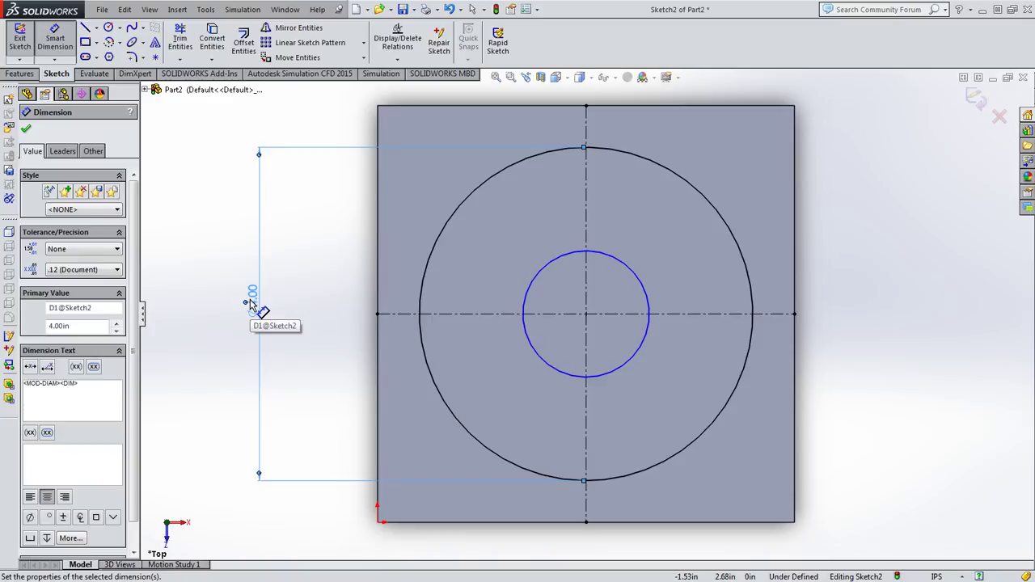
Dimension the inner circle's diameter and set it to 1.5 in.
{"action": "left_click", "coordinate": [525, 313]}
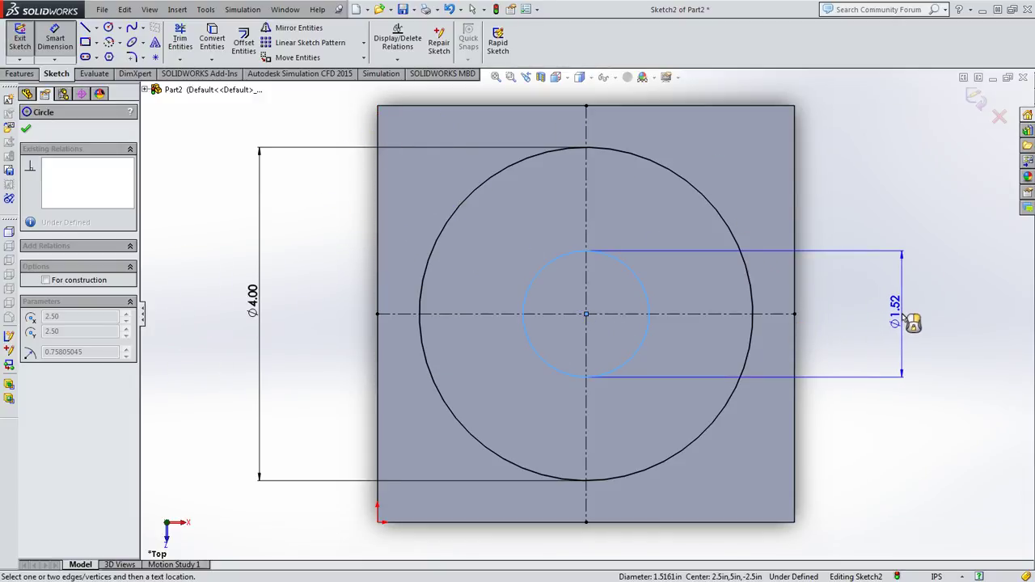
{"action": "left_click", "coordinate": [914, 323]}
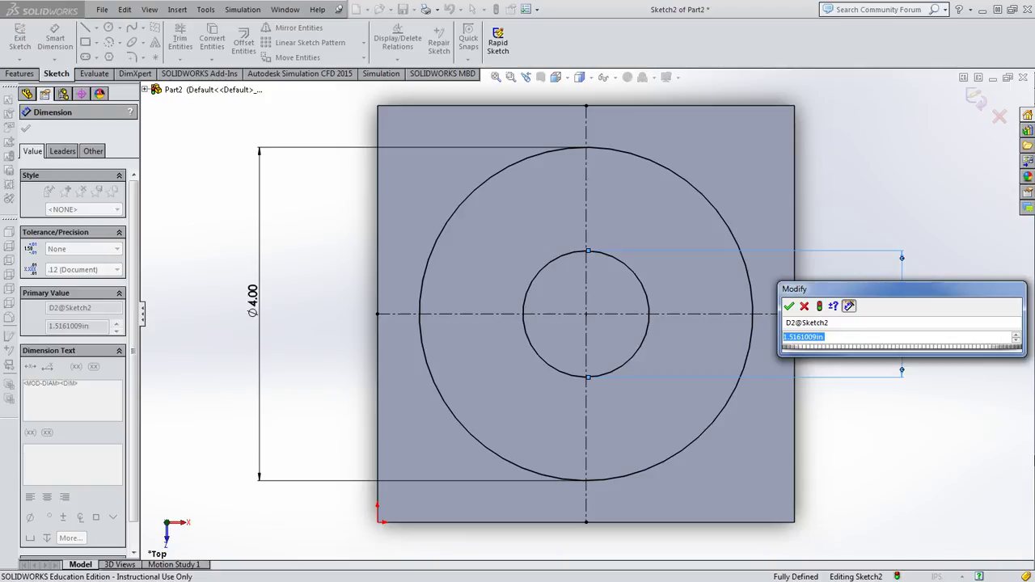
{"action": "type", "text": "1.5"}
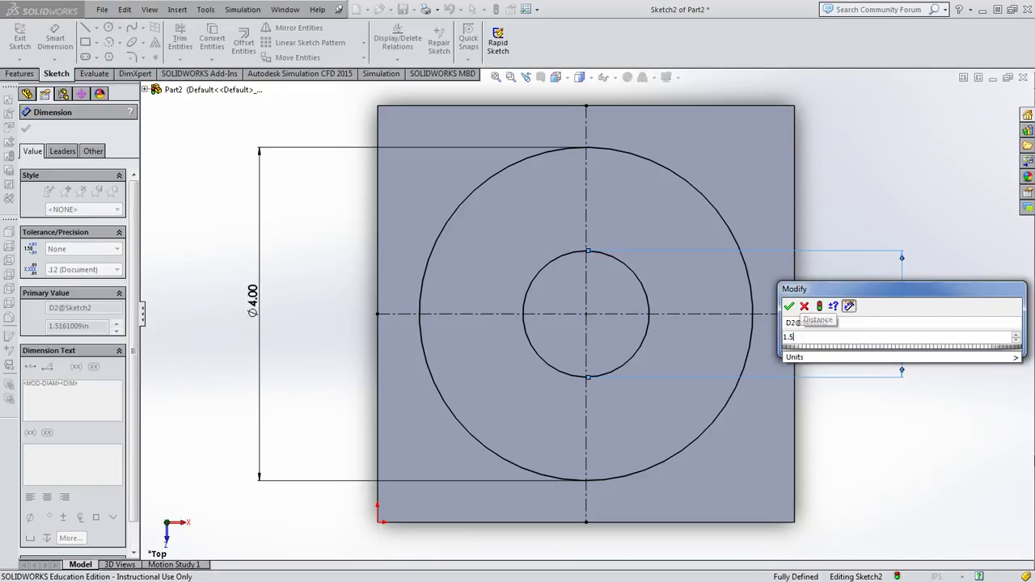
{"action": "key", "text": "Return"}
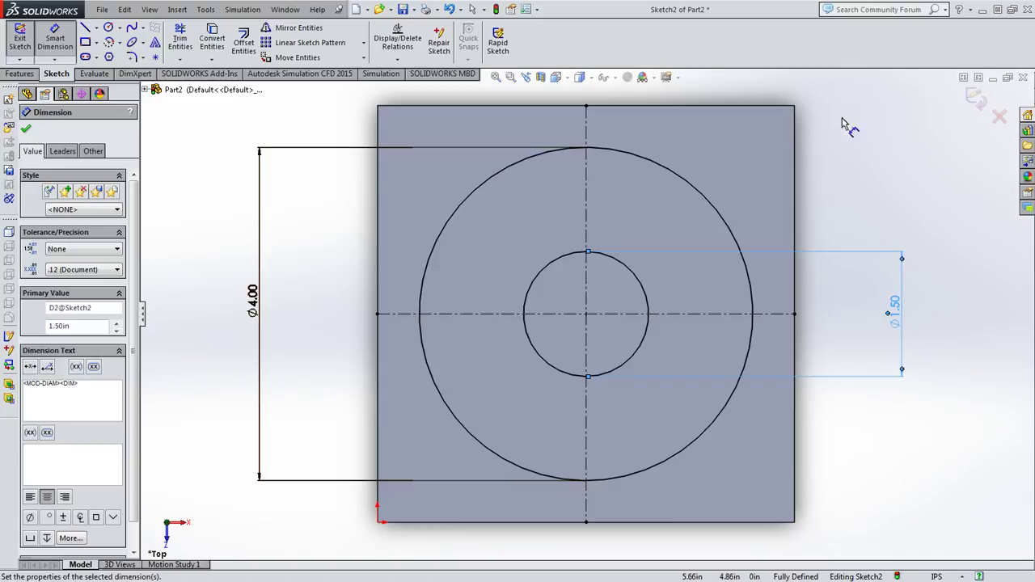
Finish the ring sketch and cut it 2.5 in deep into the cube's top face.
{"action": "left_click", "coordinate": [972, 97]}
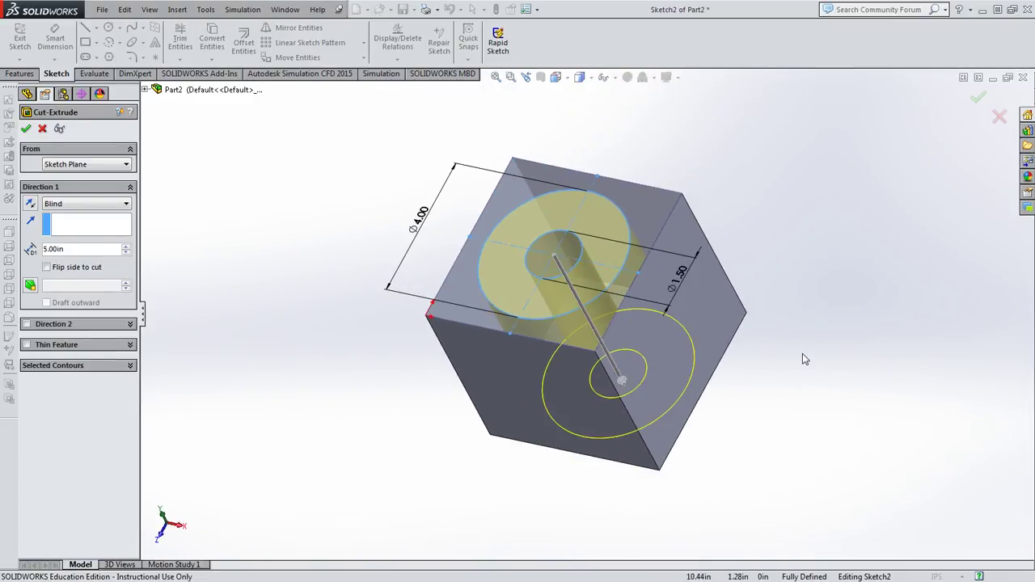
{"action": "double_click", "coordinate": [94, 249]}
{"action": "type", "text": "2.5"}
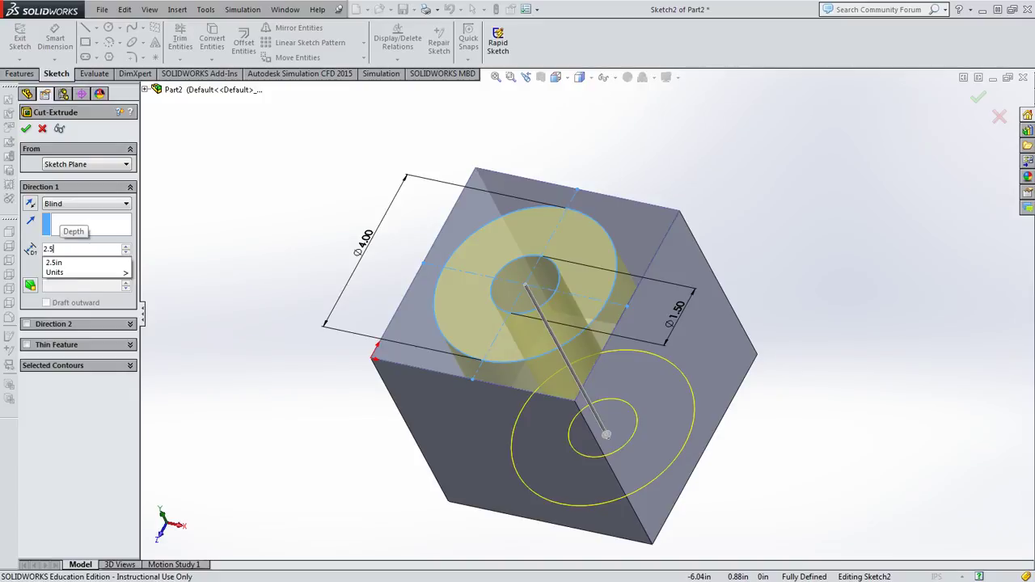
{"action": "key", "text": "Return"}
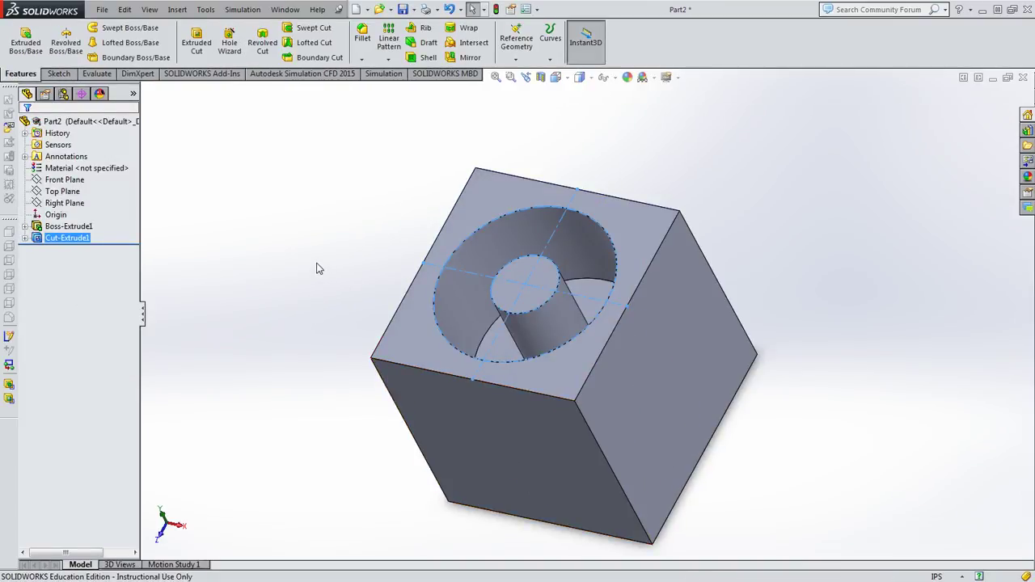
Inspect the ring cut from several angles, ending in the isometric view.
{"action": "left_click", "coordinate": [297, 229]}
{"action": "middle_click_drag", "start_coordinate": [169, 185], "coordinate": [192, 224]}
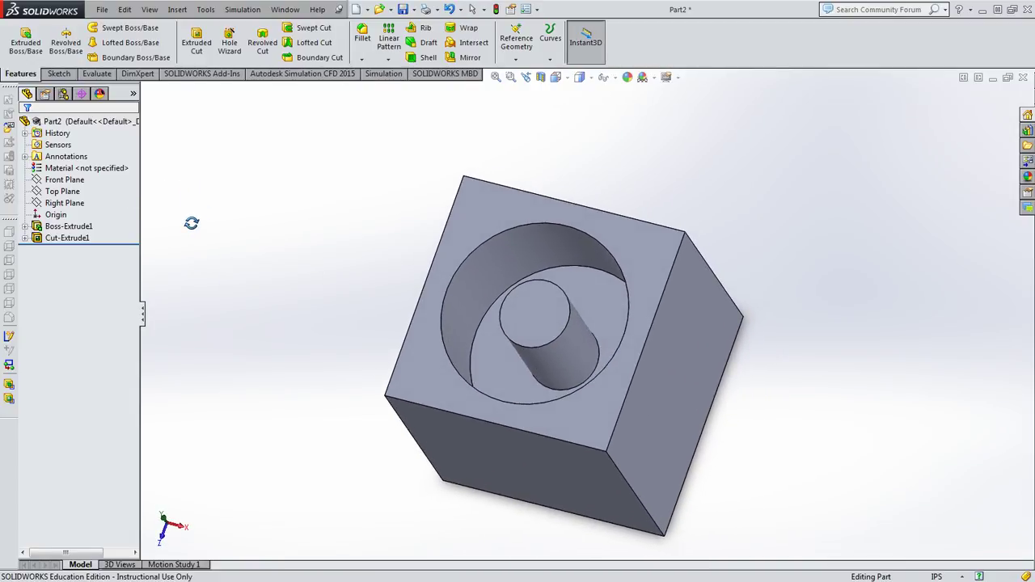
{"action": "middle_click_drag", "start_coordinate": [280, 232], "coordinate": [213, 203]}
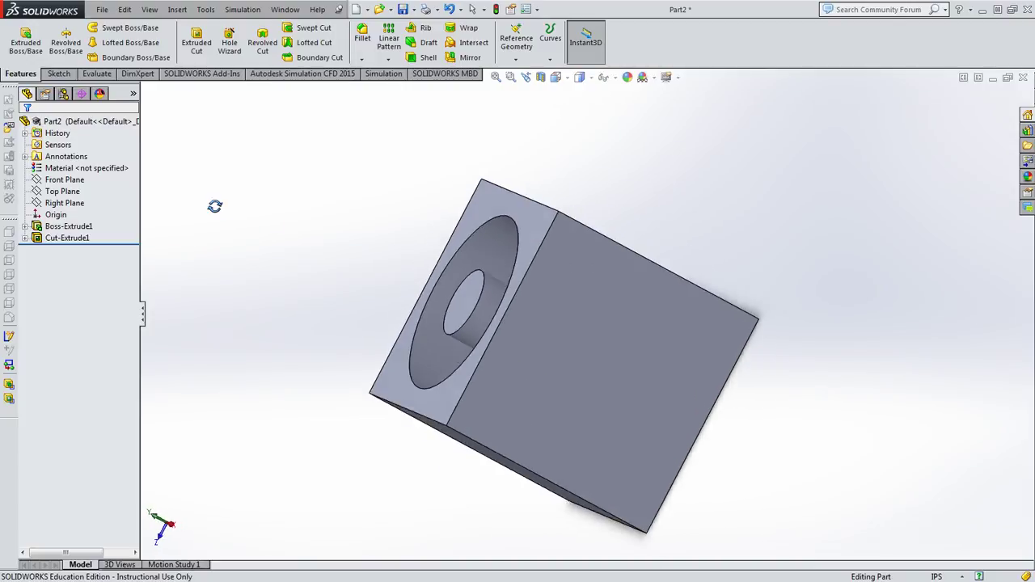
{"action": "left_click", "coordinate": [594, 358]}
{"action": "middle_click_drag", "start_coordinate": [221, 317], "coordinate": [346, 239]}
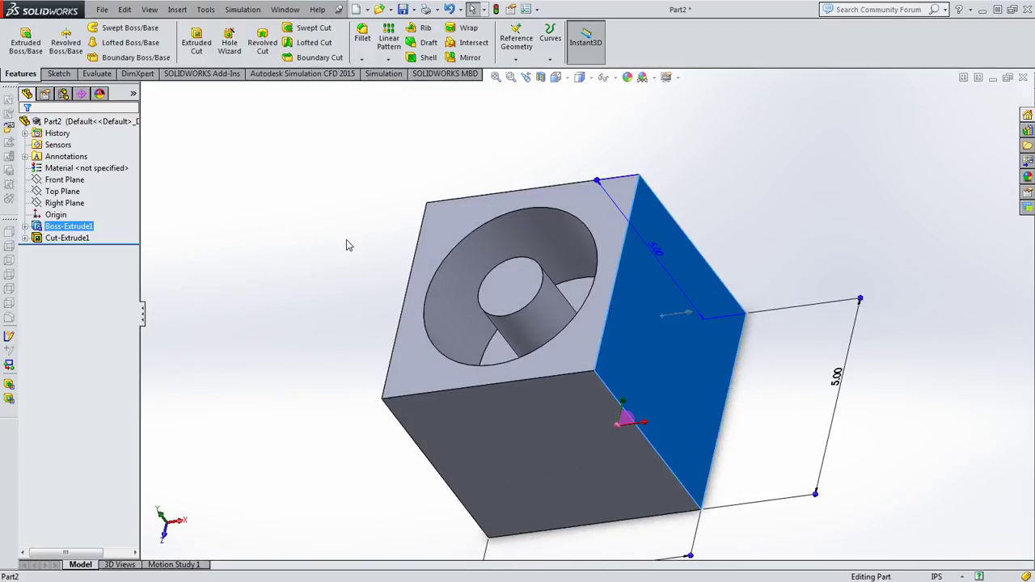
{"action": "key", "text": "space"}
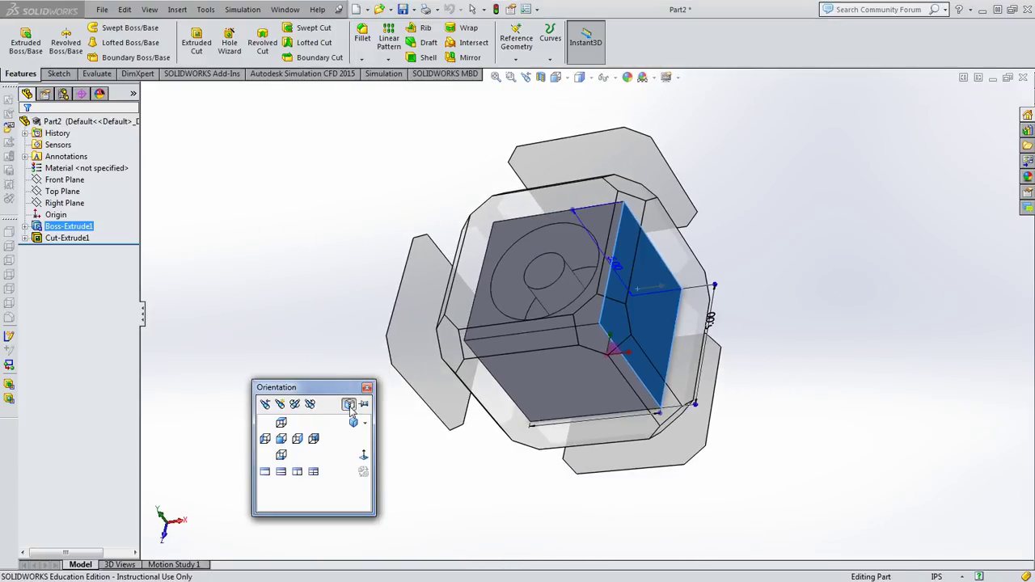
{"action": "left_click", "coordinate": [353, 424]}
{"action": "left_click", "coordinate": [289, 266]}
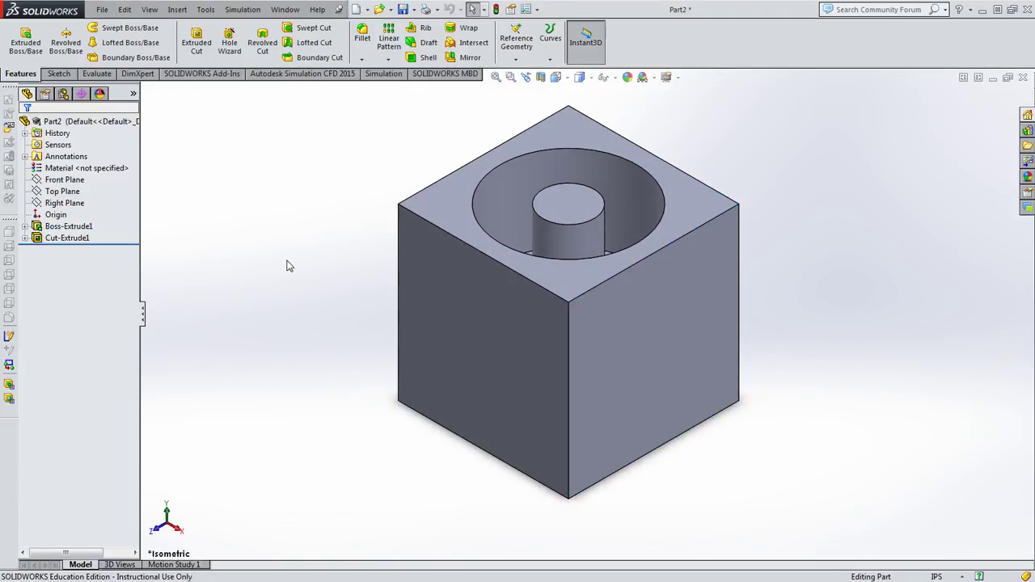
Examine the cube's right and front faces and where the Front, Right and Top planes lie on the part.
{"action": "left_click", "coordinate": [620, 318]}
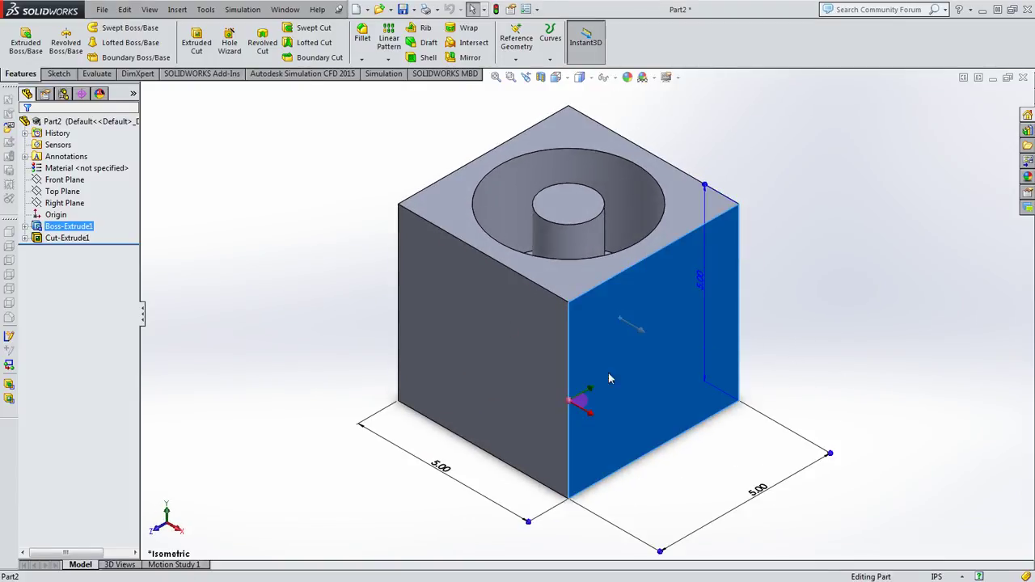
{"action": "left_click", "coordinate": [260, 382]}
{"action": "left_click", "coordinate": [486, 370]}
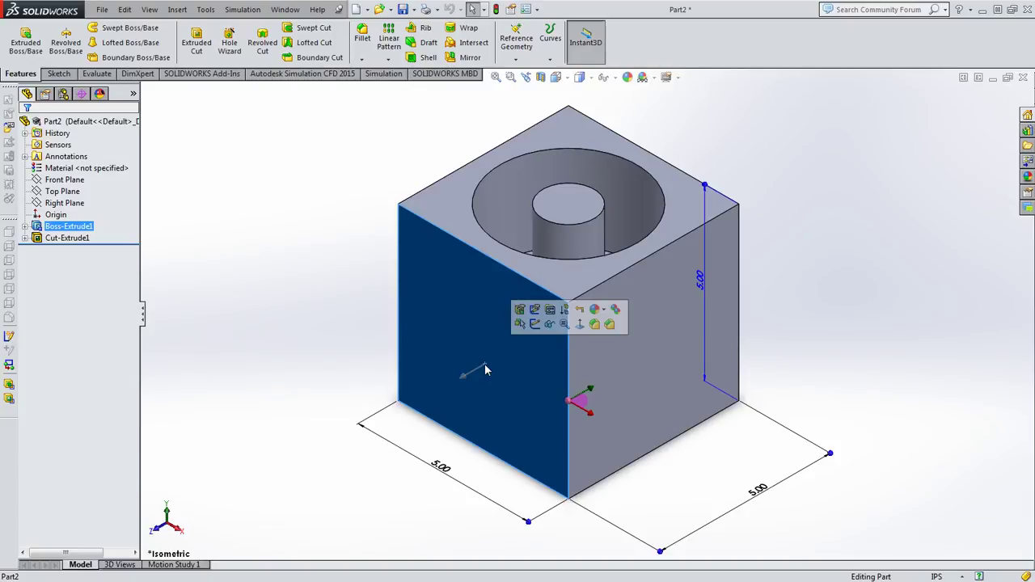
{"action": "left_click", "coordinate": [256, 287]}
{"action": "left_click", "coordinate": [48, 181]}
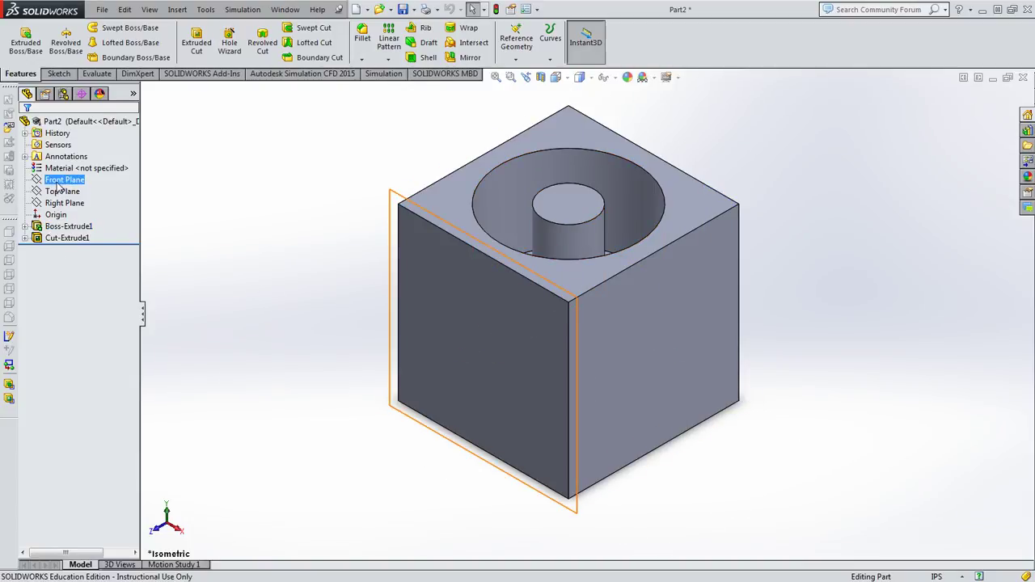
{"action": "left_click", "coordinate": [57, 184]}
{"action": "left_click", "coordinate": [62, 204]}
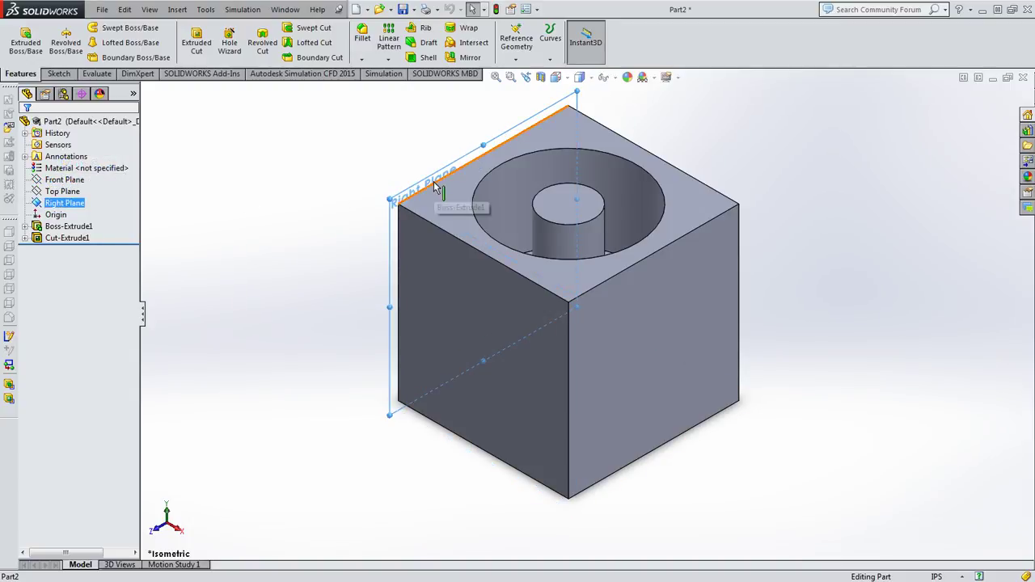
{"action": "left_click", "coordinate": [64, 191]}
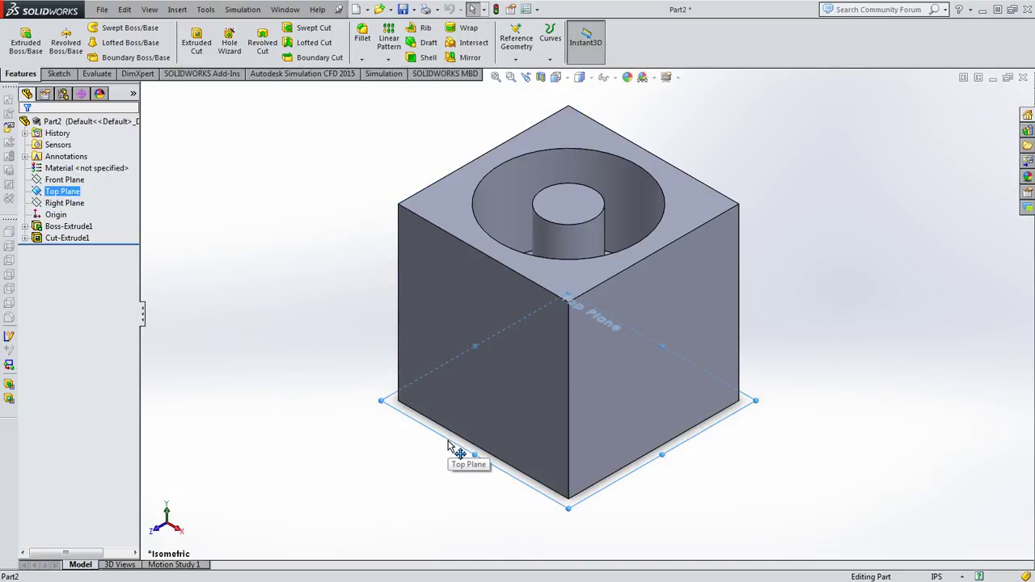
Compare the cube's top face, front face and upper rear-left edge with the Front, Top and Right planes.
{"action": "left_click", "coordinate": [452, 208]}
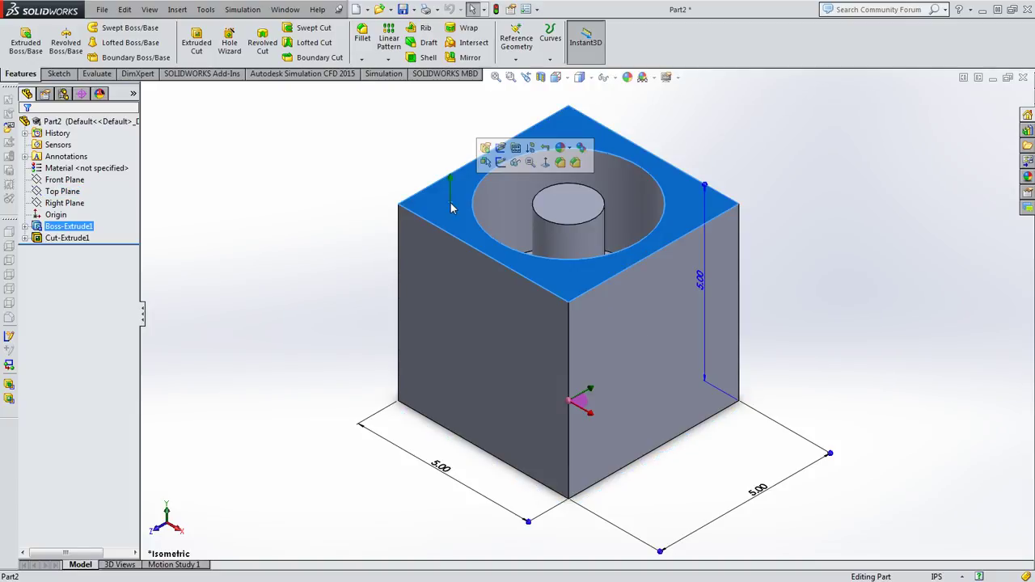
{"action": "left_click", "coordinate": [464, 320]}
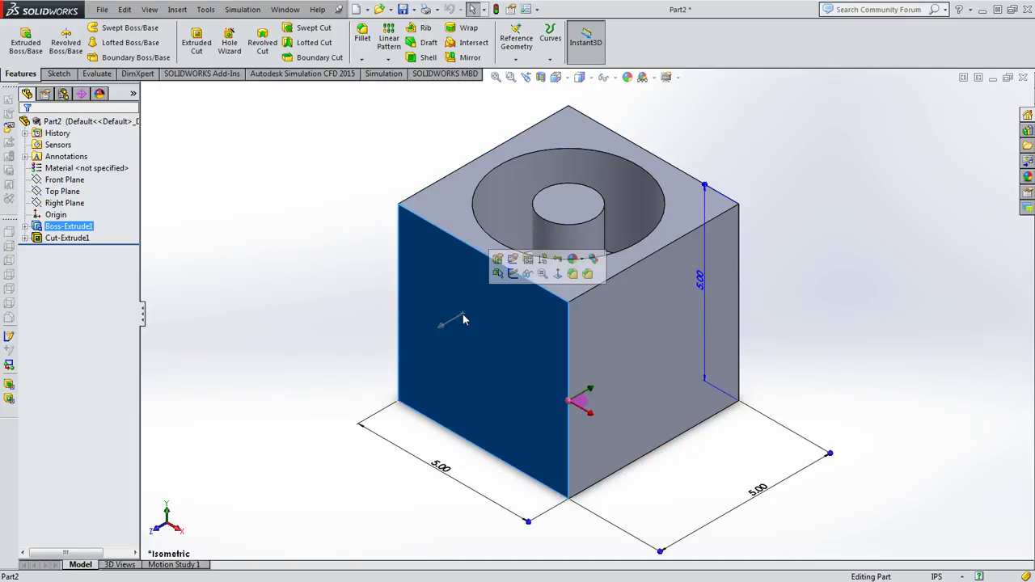
{"action": "left_click", "coordinate": [58, 182]}
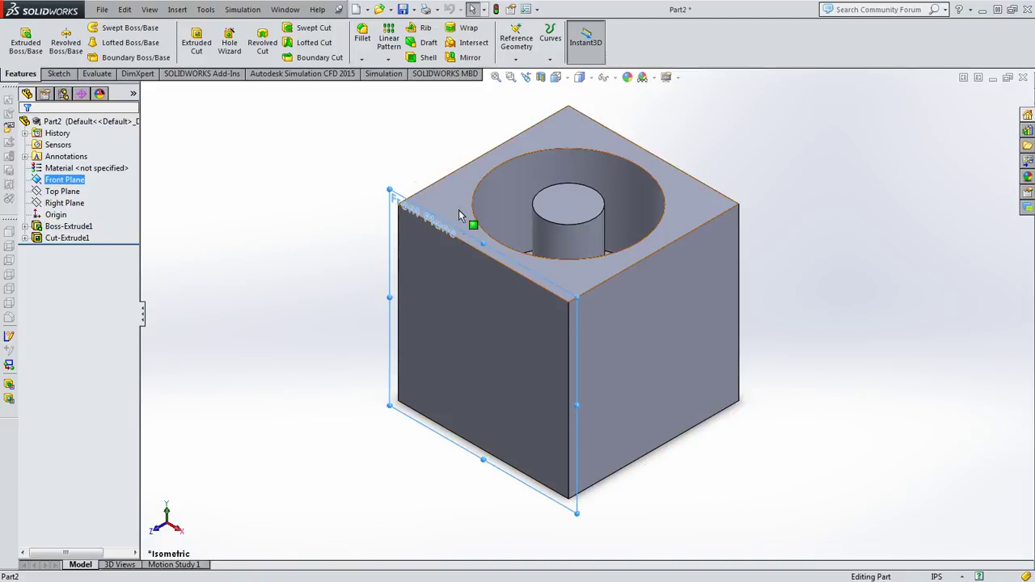
{"action": "left_click", "coordinate": [62, 192], "text": "ctrl"}
{"action": "left_click", "coordinate": [63, 203]}
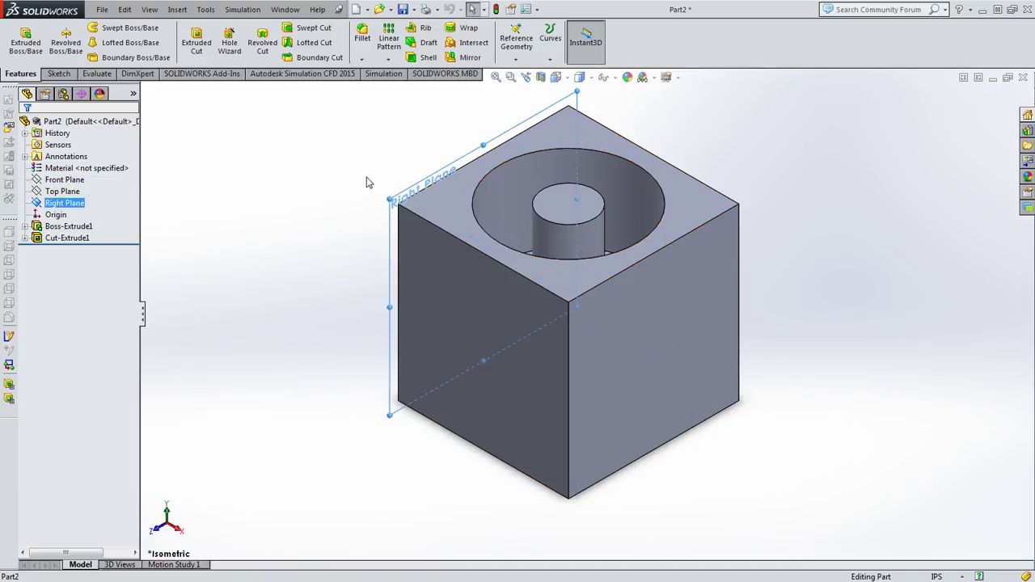
{"action": "left_click", "coordinate": [466, 164]}
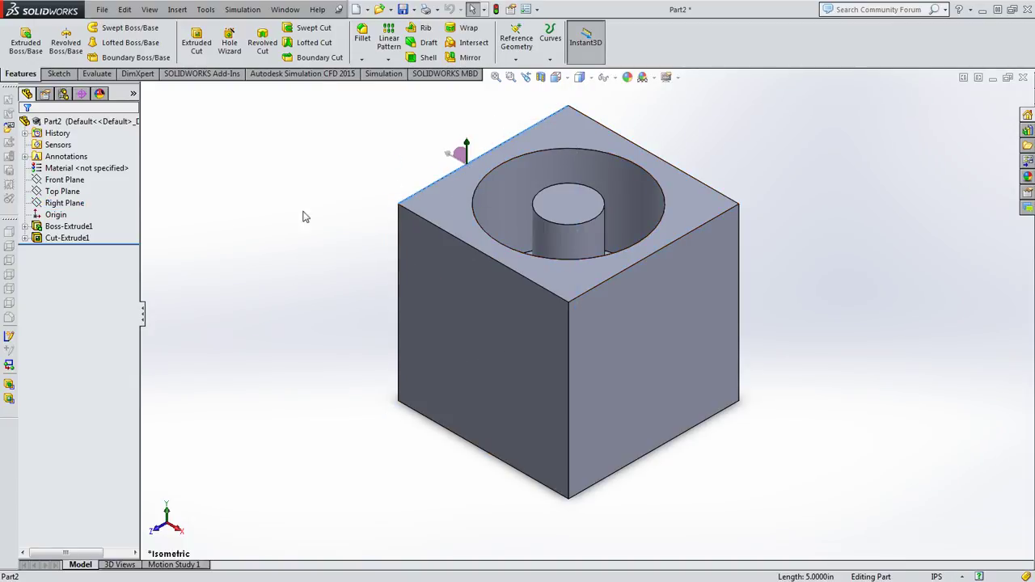
{"action": "left_click", "coordinate": [47, 204]}
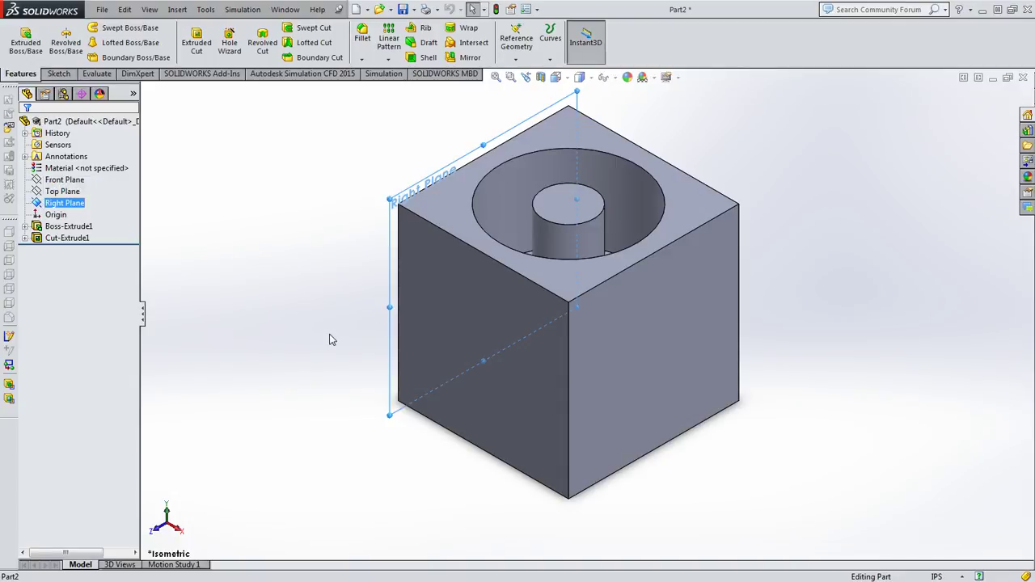
{"action": "left_click", "coordinate": [306, 316]}
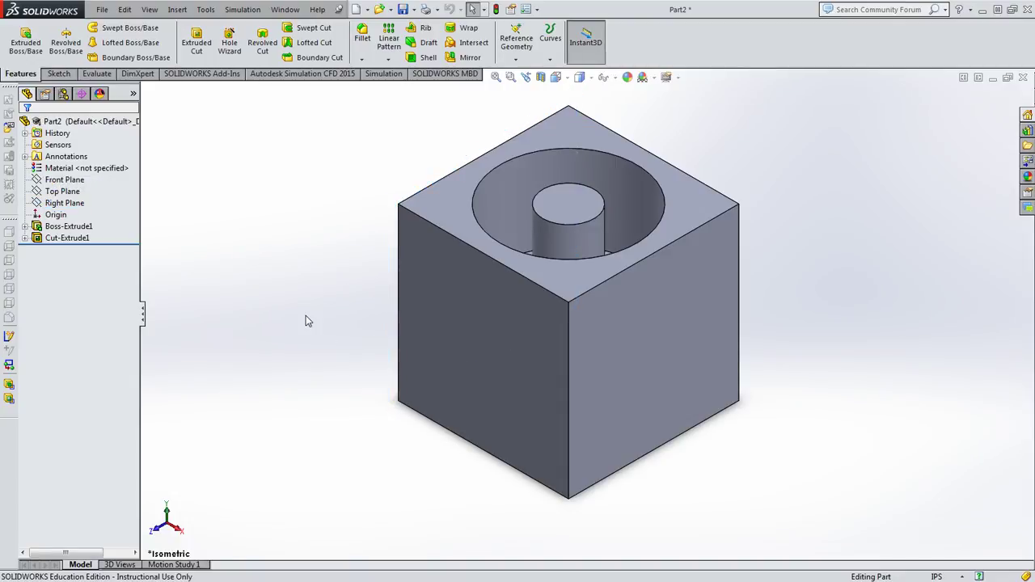
Start an extruded-cut sketch on the cube's right face and view it straight on in the Right view.
{"action": "left_click", "coordinate": [646, 313]}
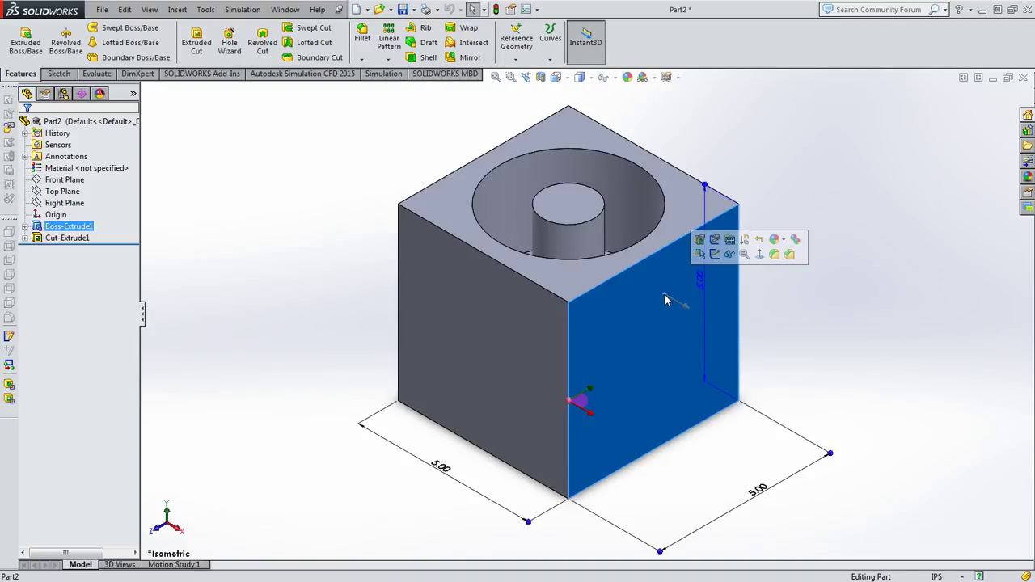
{"action": "left_click", "coordinate": [195, 38]}
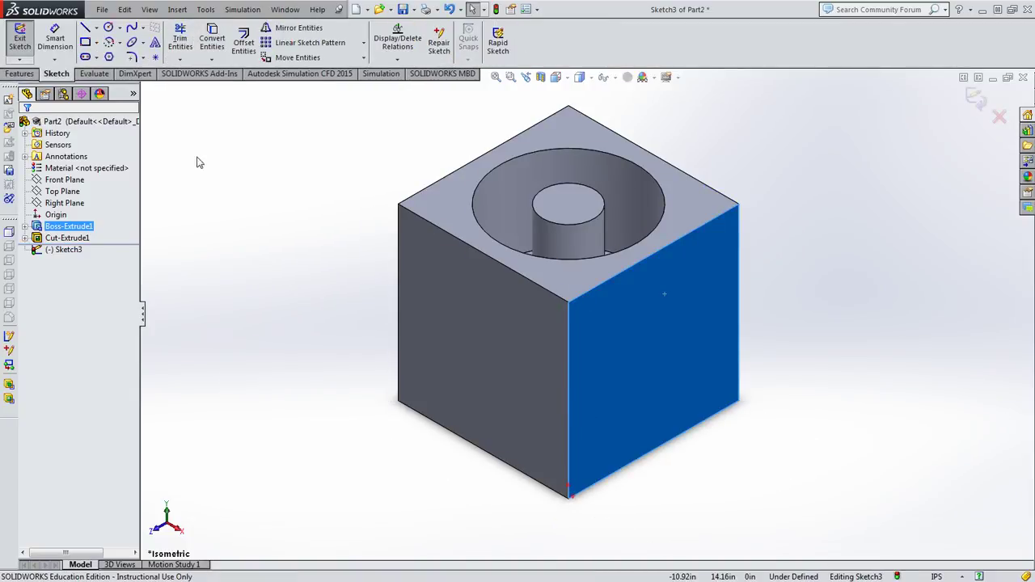
{"action": "key", "text": "space"}
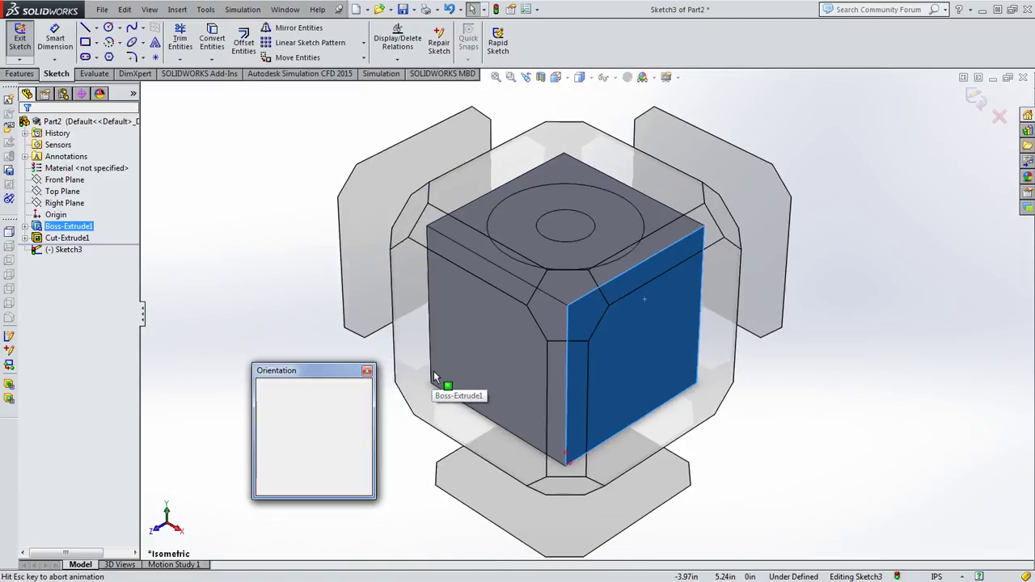
{"action": "mouse_move", "coordinate": [688, 315]}
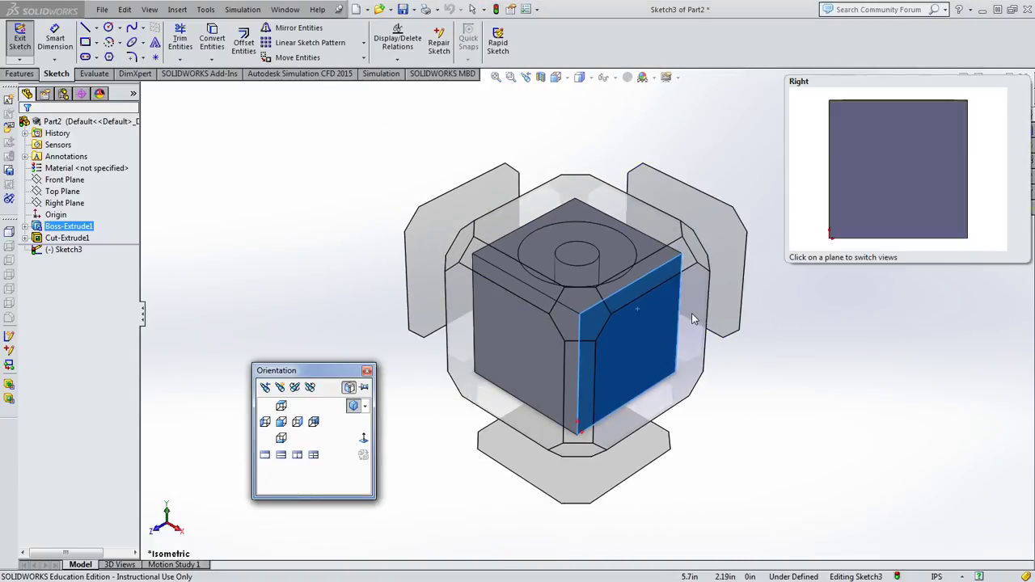
{"action": "left_click", "coordinate": [691, 313]}
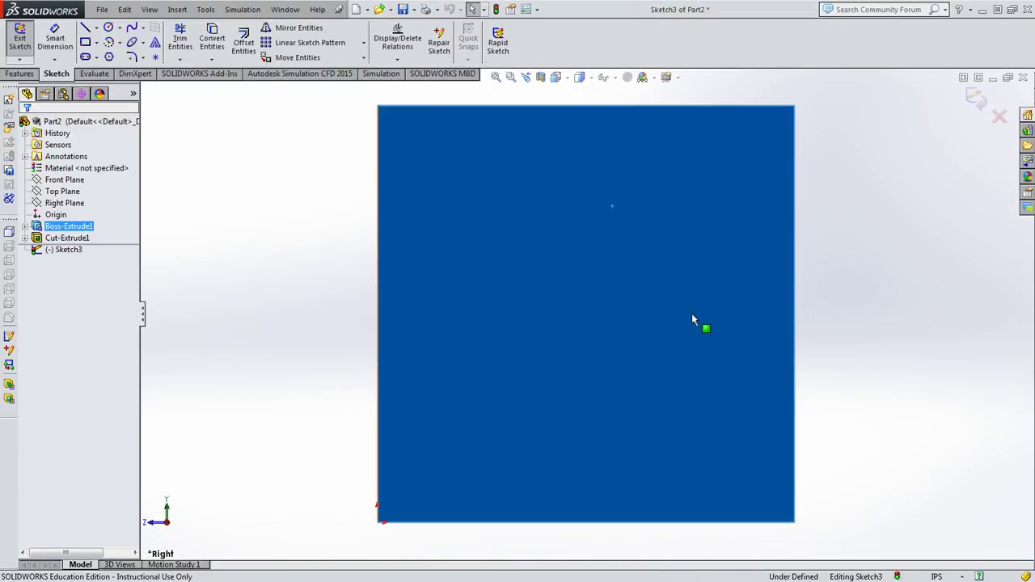
Sketch a vertical centerline between the midpoints of the right face's top and bottom edges.
{"action": "left_click", "coordinate": [95, 28]}
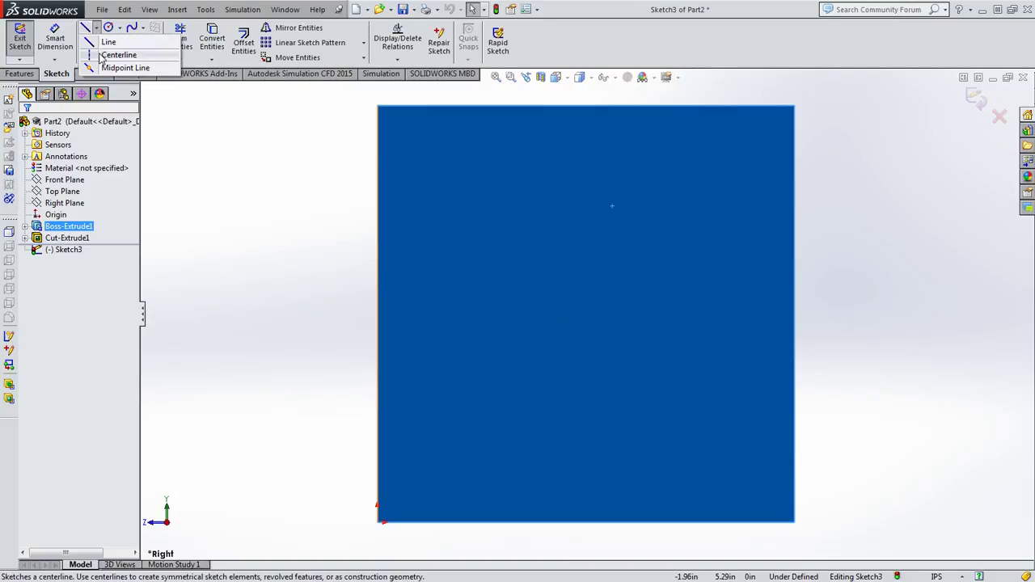
{"action": "left_click", "coordinate": [104, 53]}
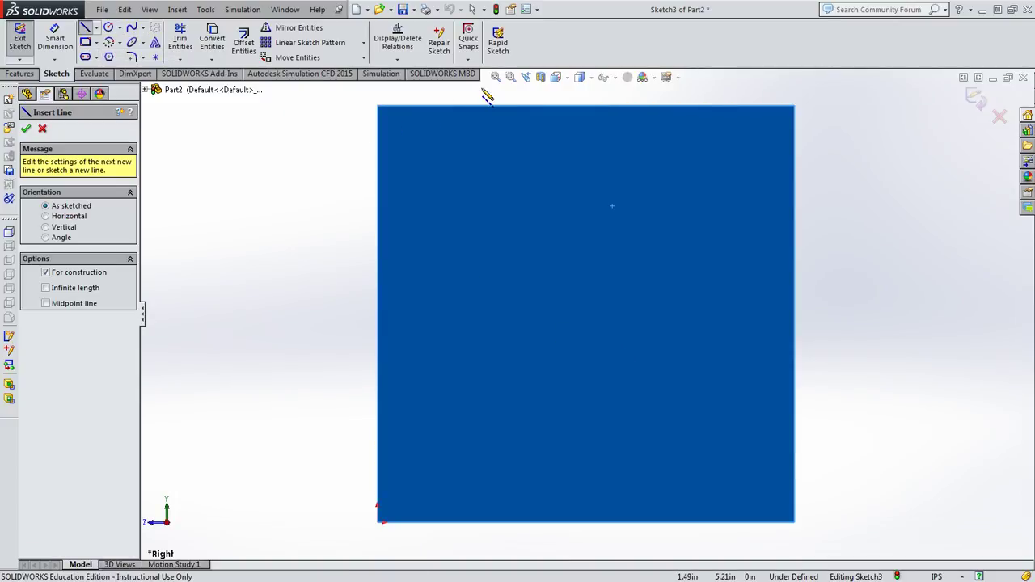
{"action": "left_click", "coordinate": [587, 106]}
{"action": "left_click", "coordinate": [587, 521]}
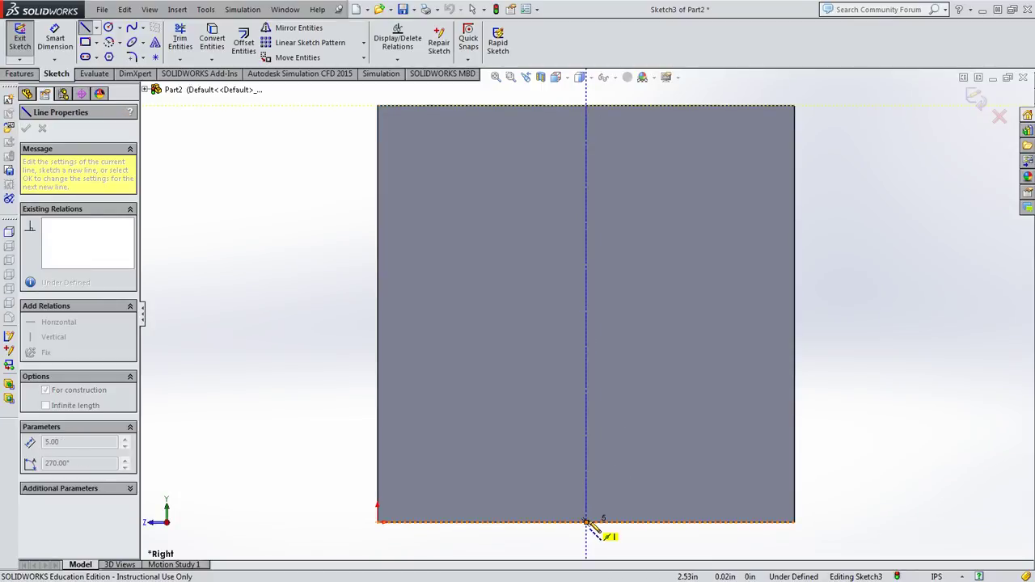
{"action": "key", "text": "Escape"}
{"action": "key", "text": "Escape"}
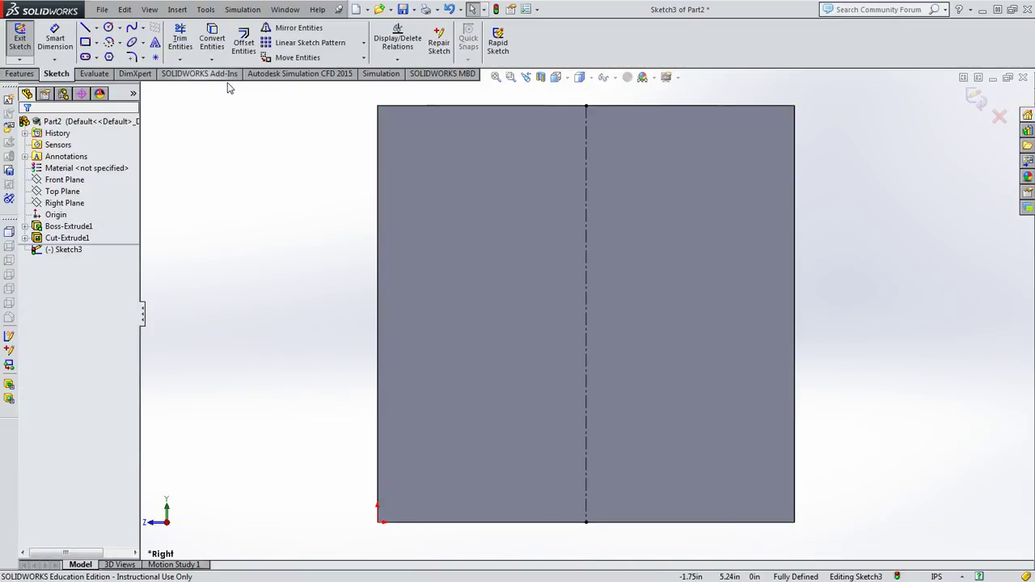
Sketch a horizontal centerline between the midpoints of the right face's two vertical edges.
{"action": "left_click", "coordinate": [96, 28]}
{"action": "left_click", "coordinate": [117, 54]}
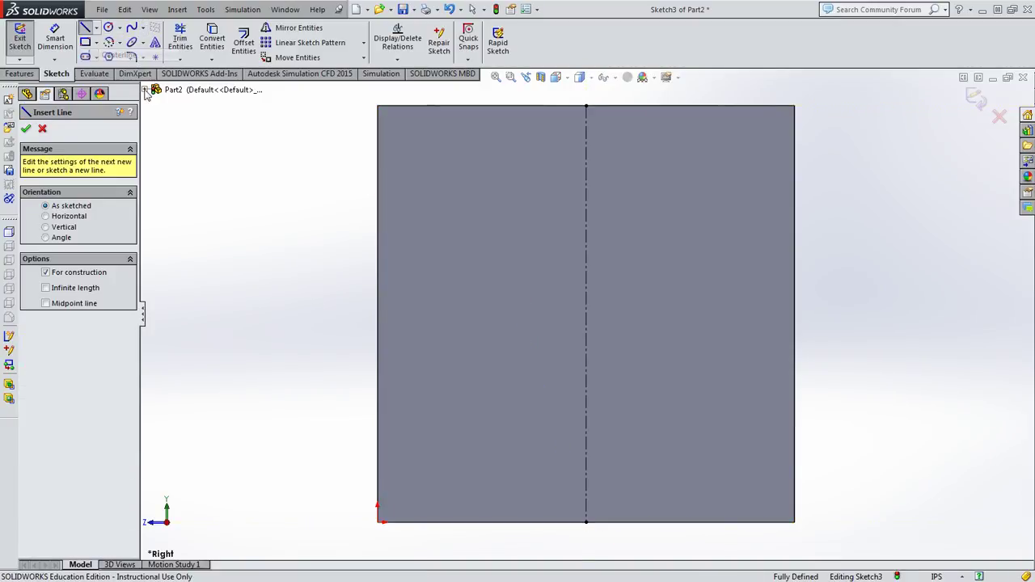
{"action": "left_click", "coordinate": [376, 314]}
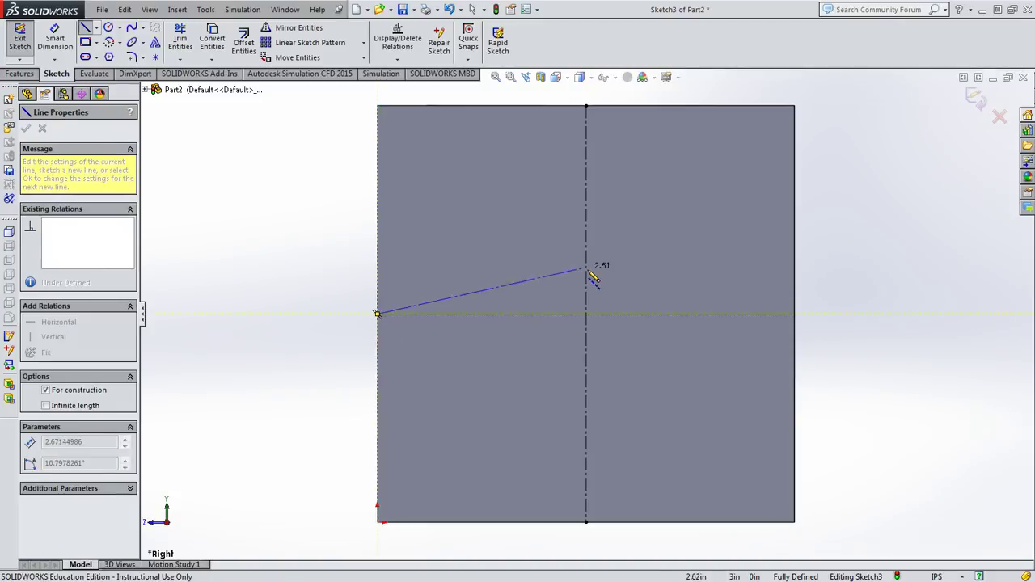
{"action": "left_click", "coordinate": [795, 314]}
{"action": "key", "text": "Escape"}
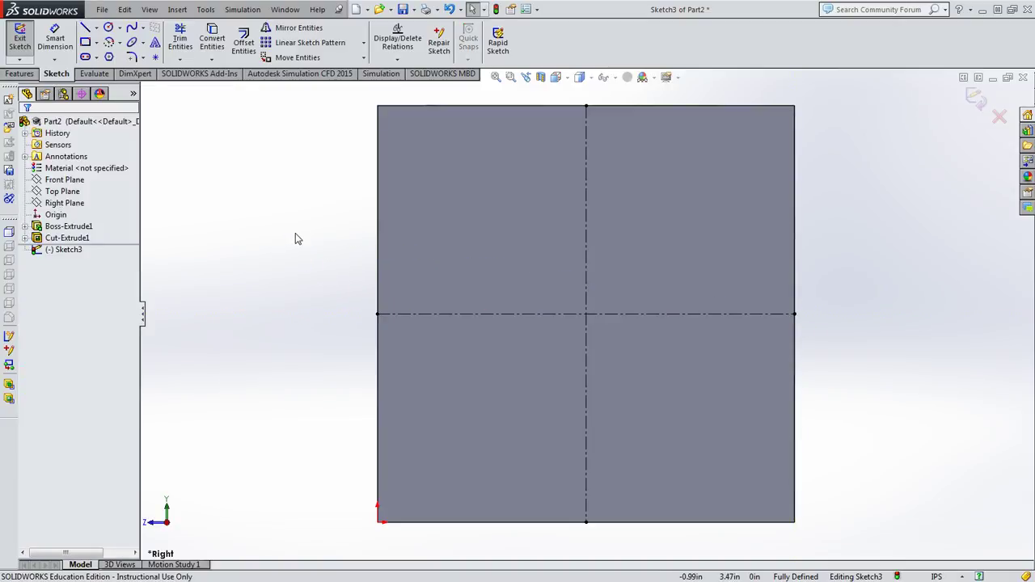
Sketch a circle about 3.98 in in diameter, centered where the two centerlines cross.
{"action": "left_click", "coordinate": [110, 30]}
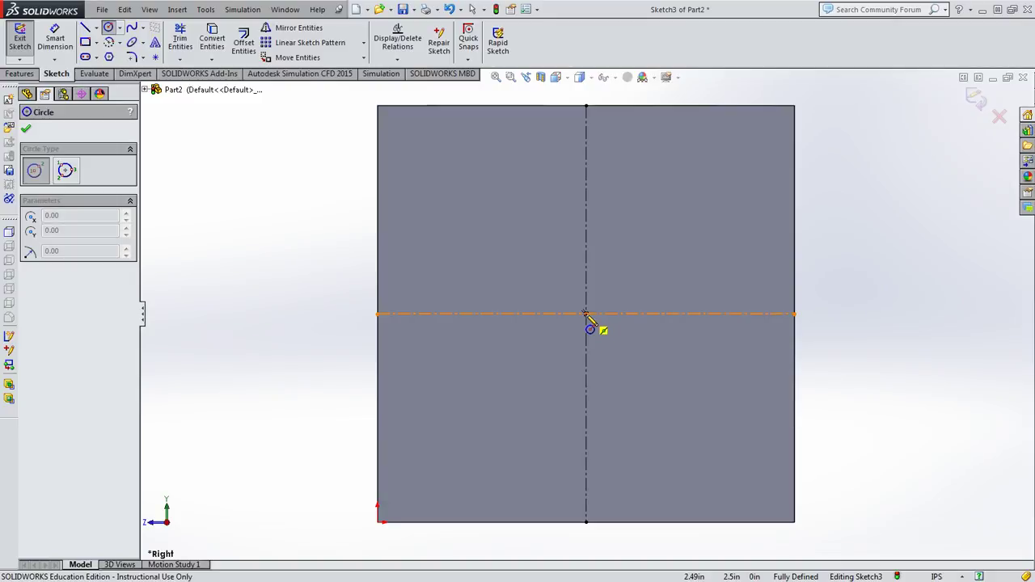
{"action": "left_click", "coordinate": [586, 314]}
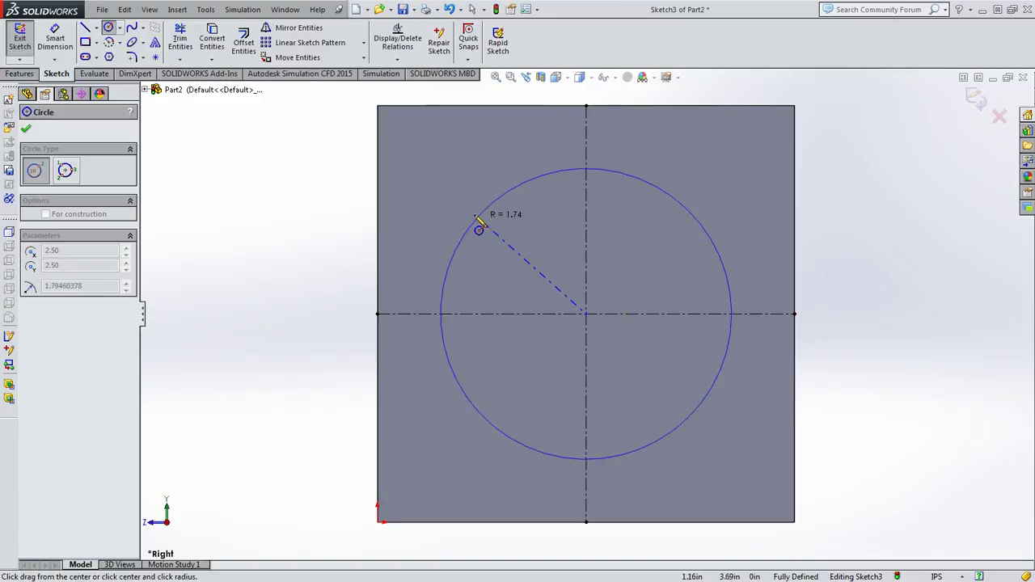
{"action": "left_click", "coordinate": [469, 212]}
Dimension the circle's diameter and set it to 4 in.
{"action": "left_click", "coordinate": [55, 38]}
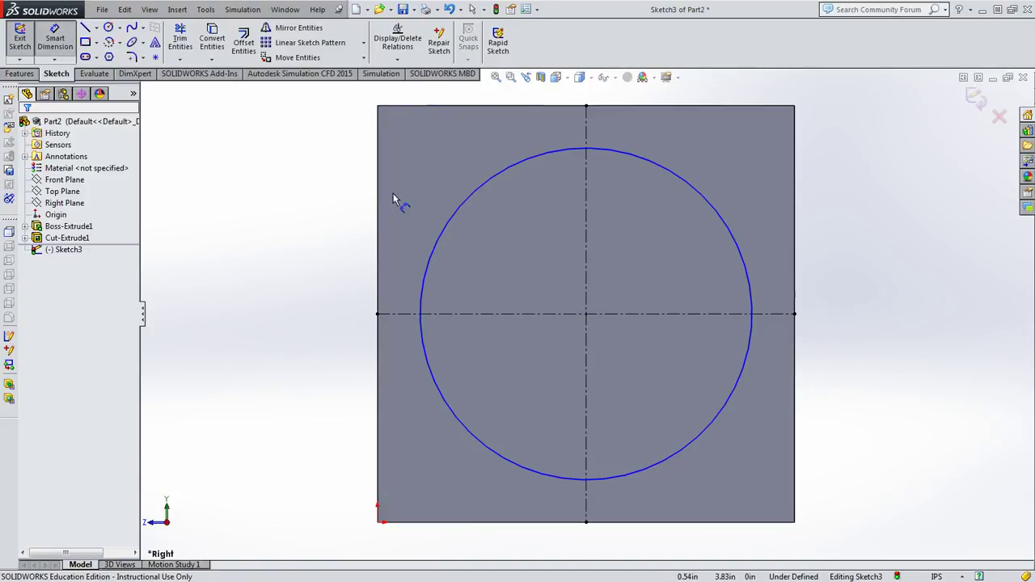
{"action": "left_click", "coordinate": [443, 225]}
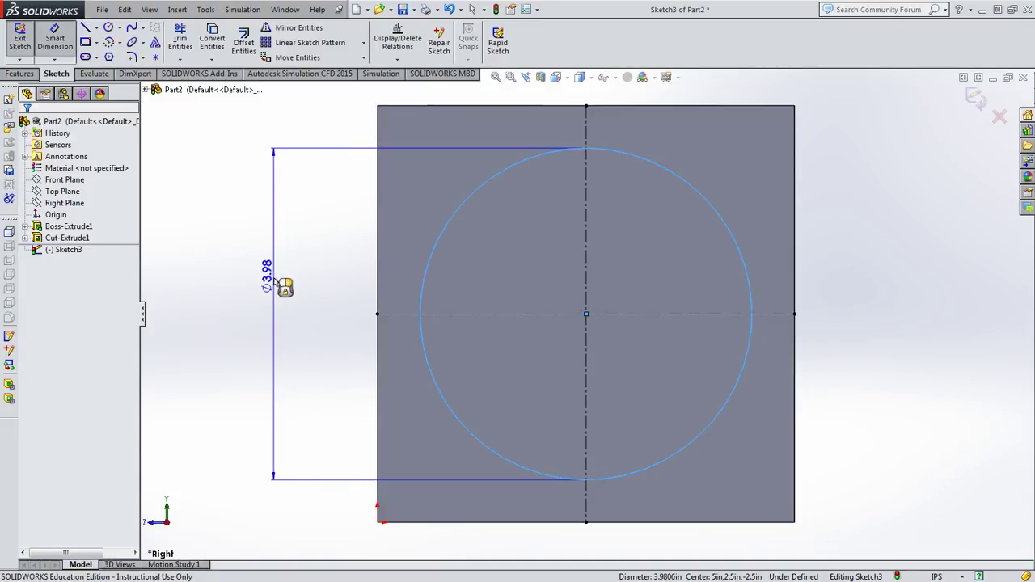
{"action": "left_click", "coordinate": [287, 279]}
{"action": "type", "text": "4"}
{"action": "key", "text": "Return"}
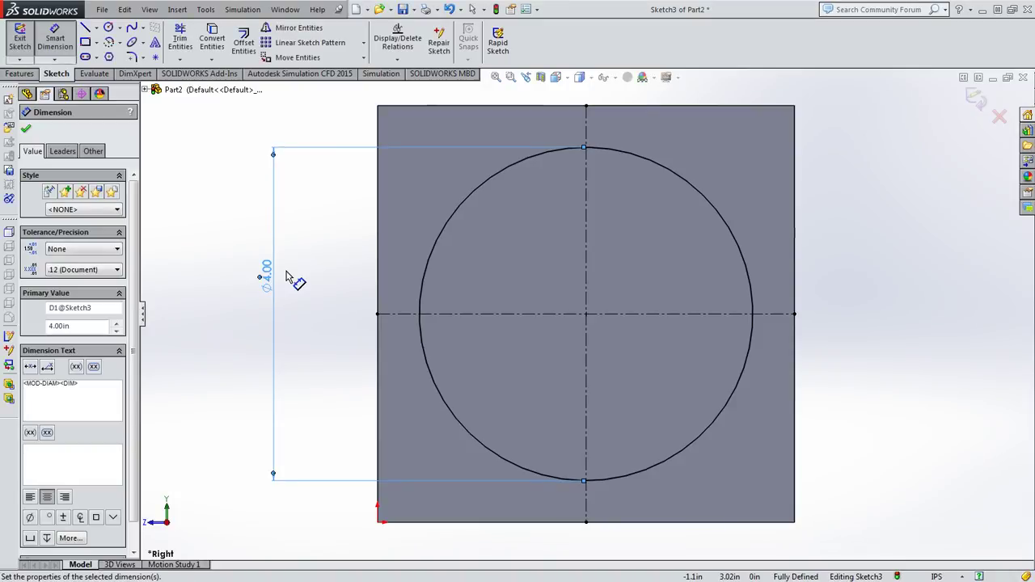